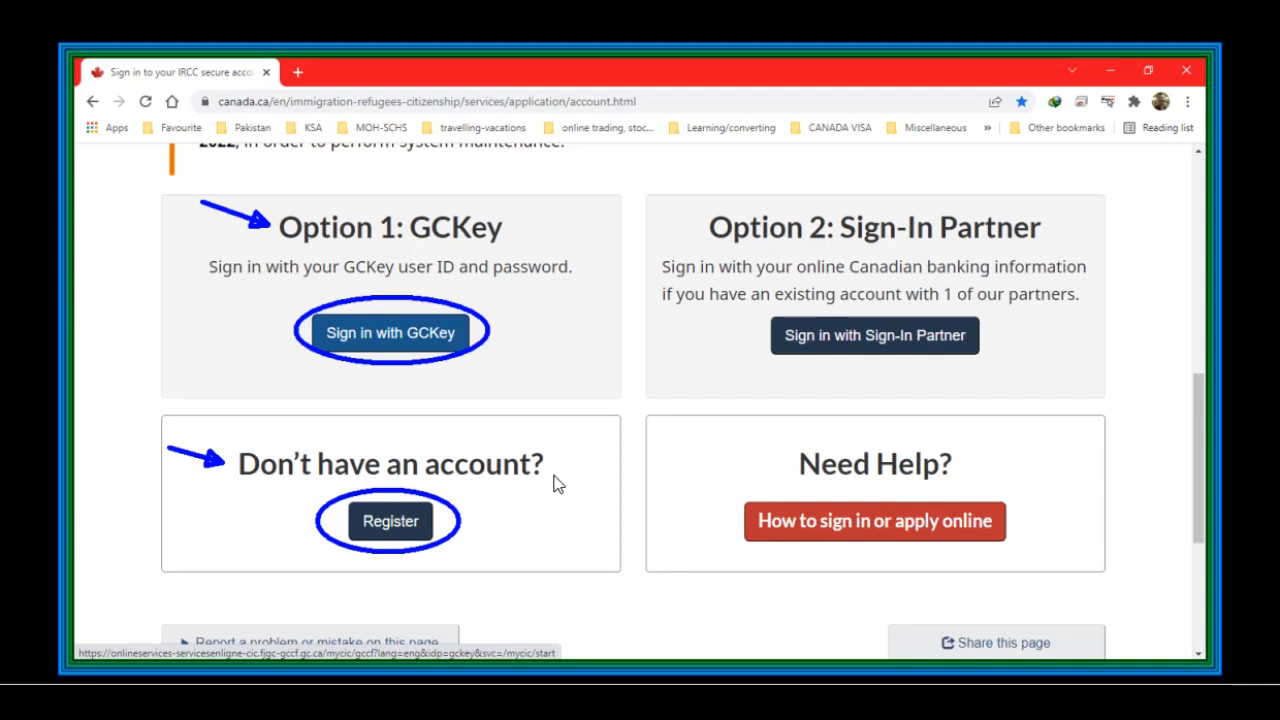
Step: Sign in through GCKey with the account username and password, then continue to the immigration online service
{"action": "left_click", "coordinate": [368, 336]}
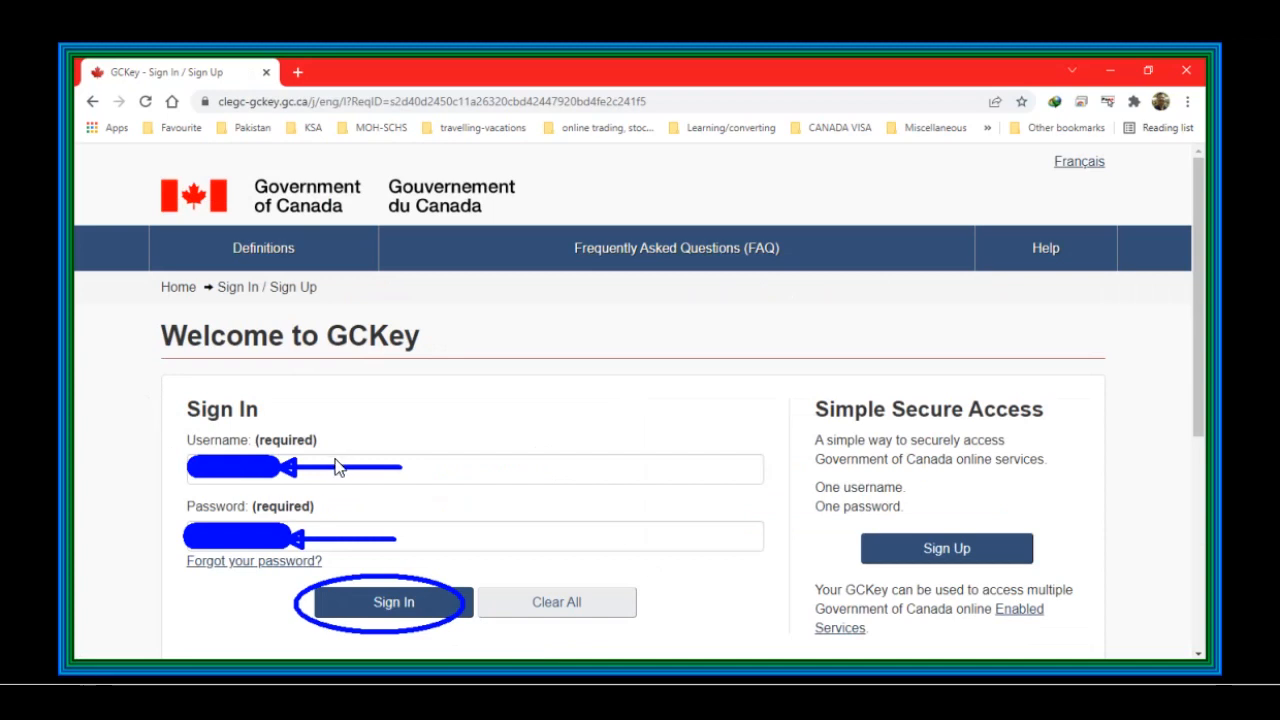
{"action": "left_click", "coordinate": [418, 612]}
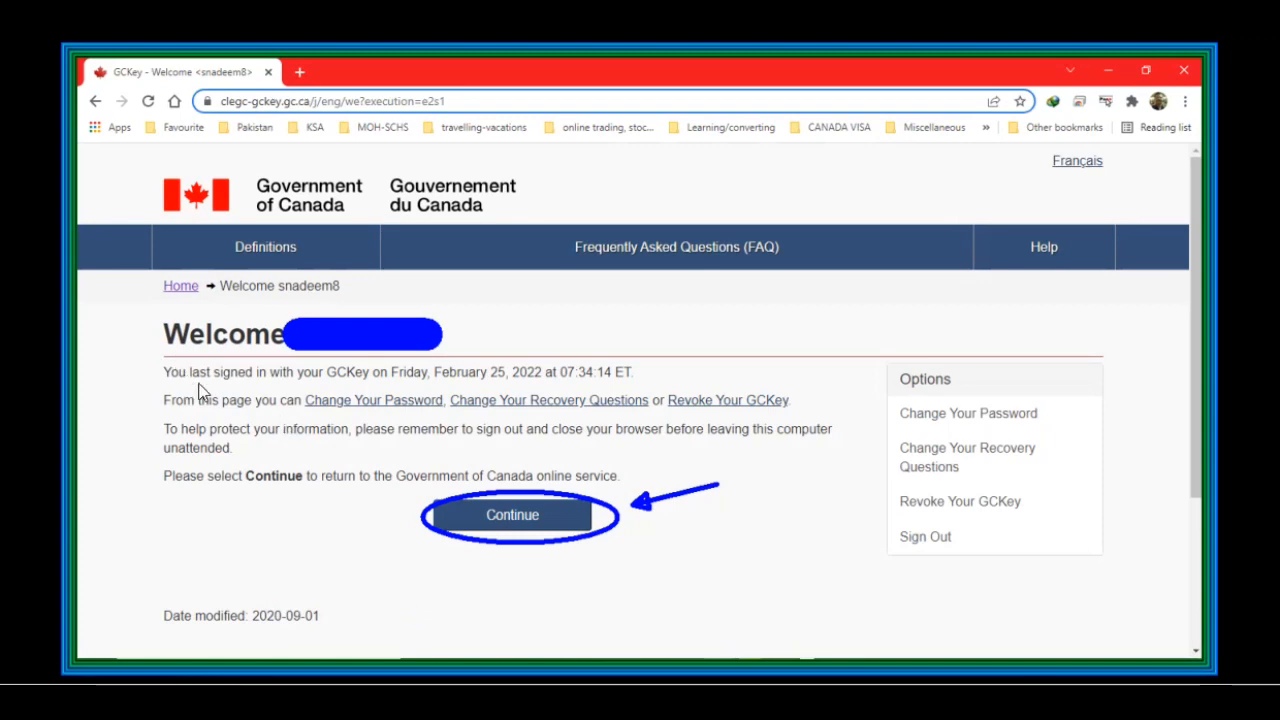
{"action": "left_click", "coordinate": [497, 532]}
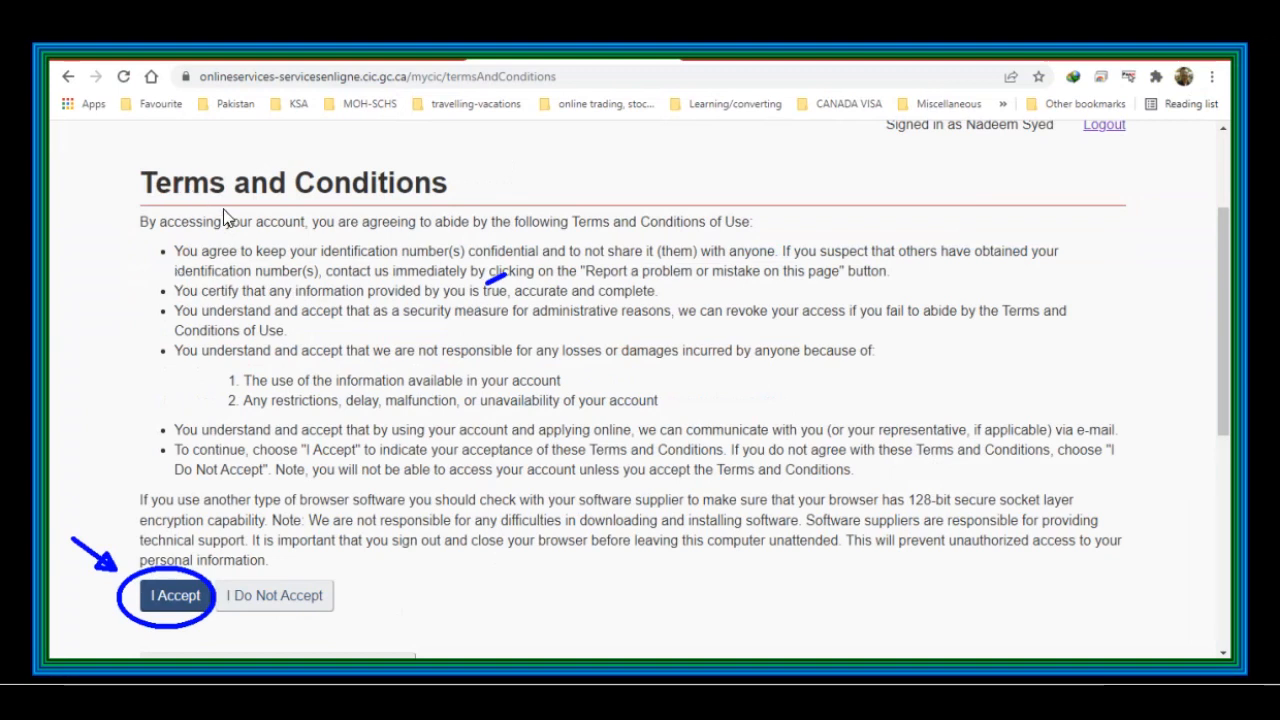
Step: Accept the terms and conditions and submit the answer to the identity validation secret question
{"action": "left_click", "coordinate": [188, 612]}
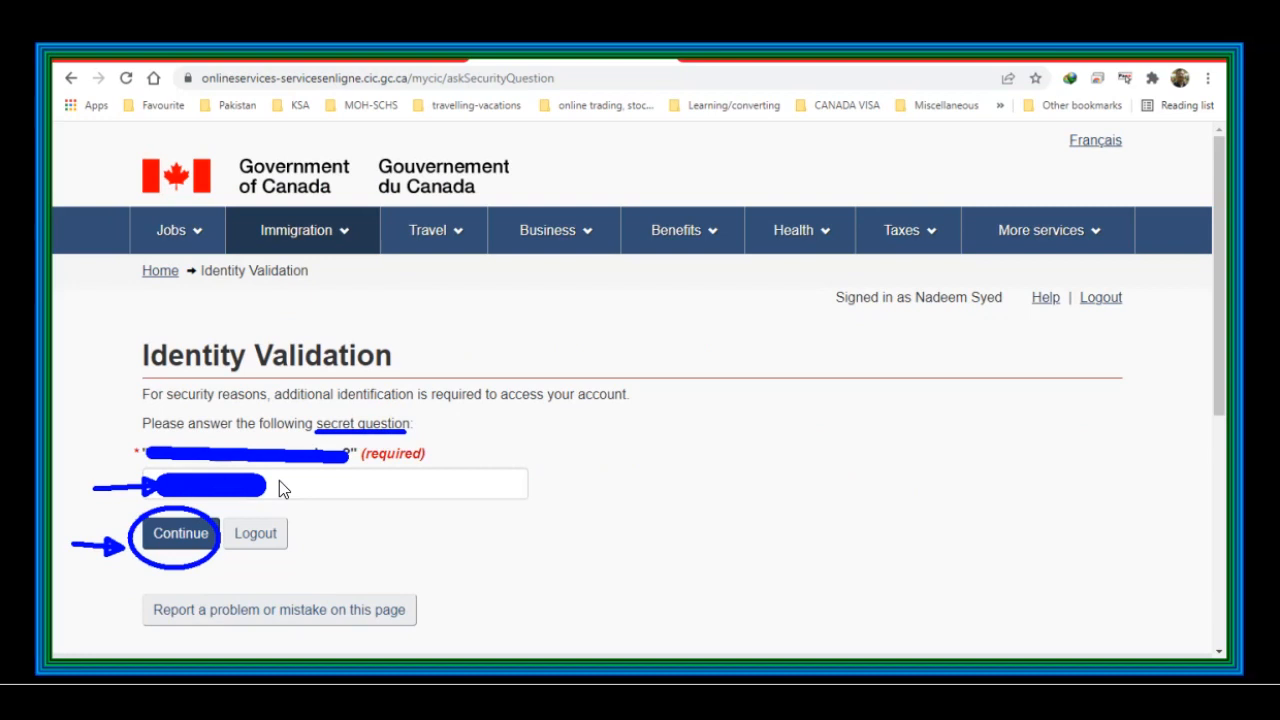
{"action": "left_click", "coordinate": [142, 548]}
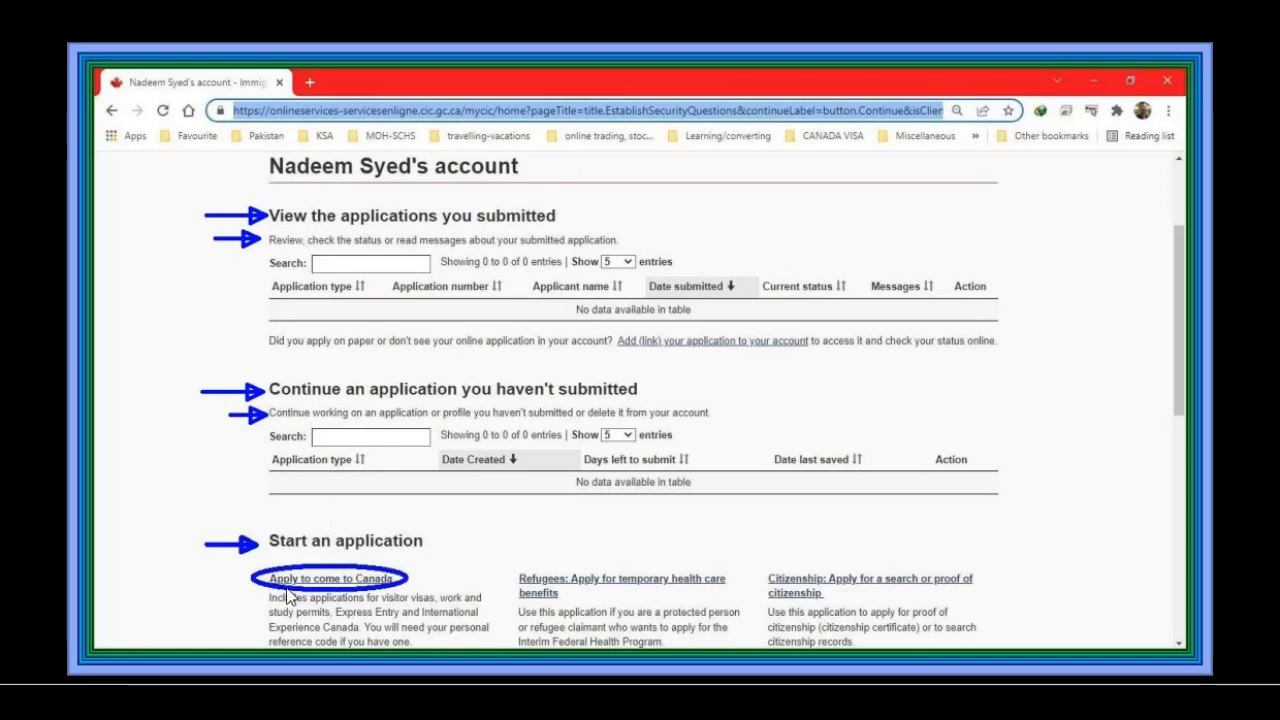
Step: Start an application to come to Canada without a personal reference code, choosing the visitor visa, study and/or work permit path
{"action": "left_click", "coordinate": [400, 582]}
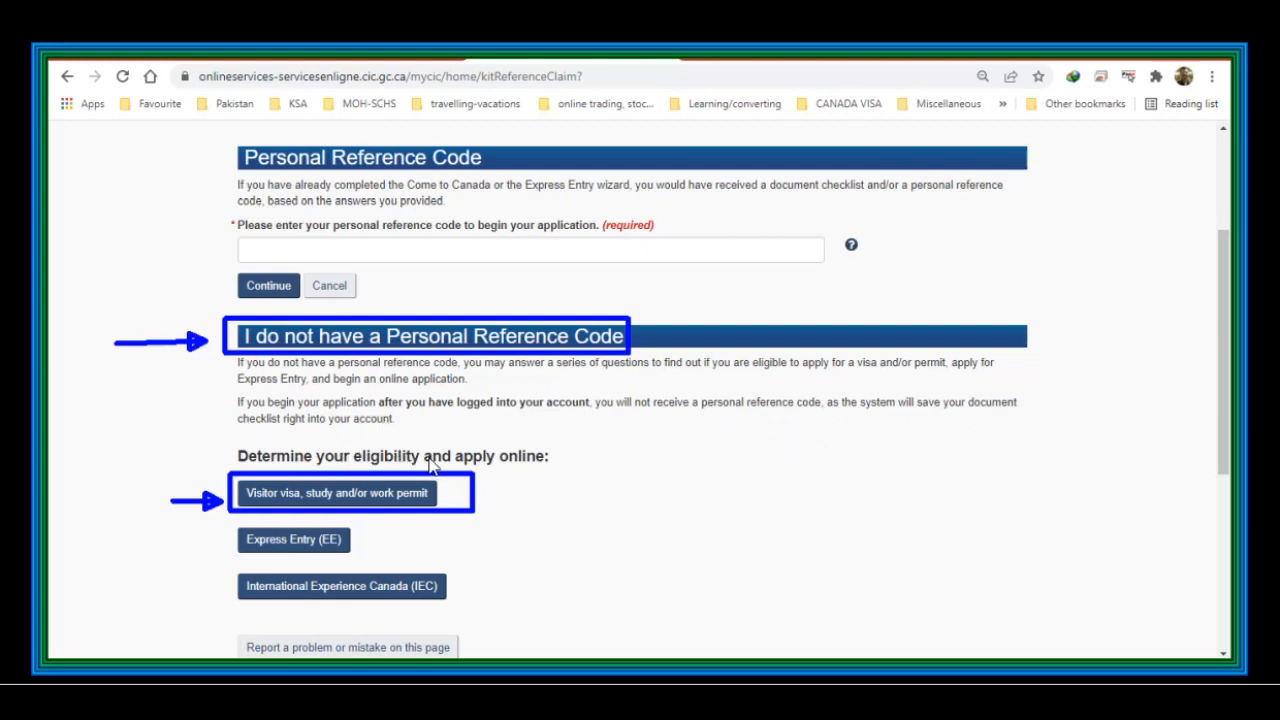
{"action": "left_click", "coordinate": [305, 497]}
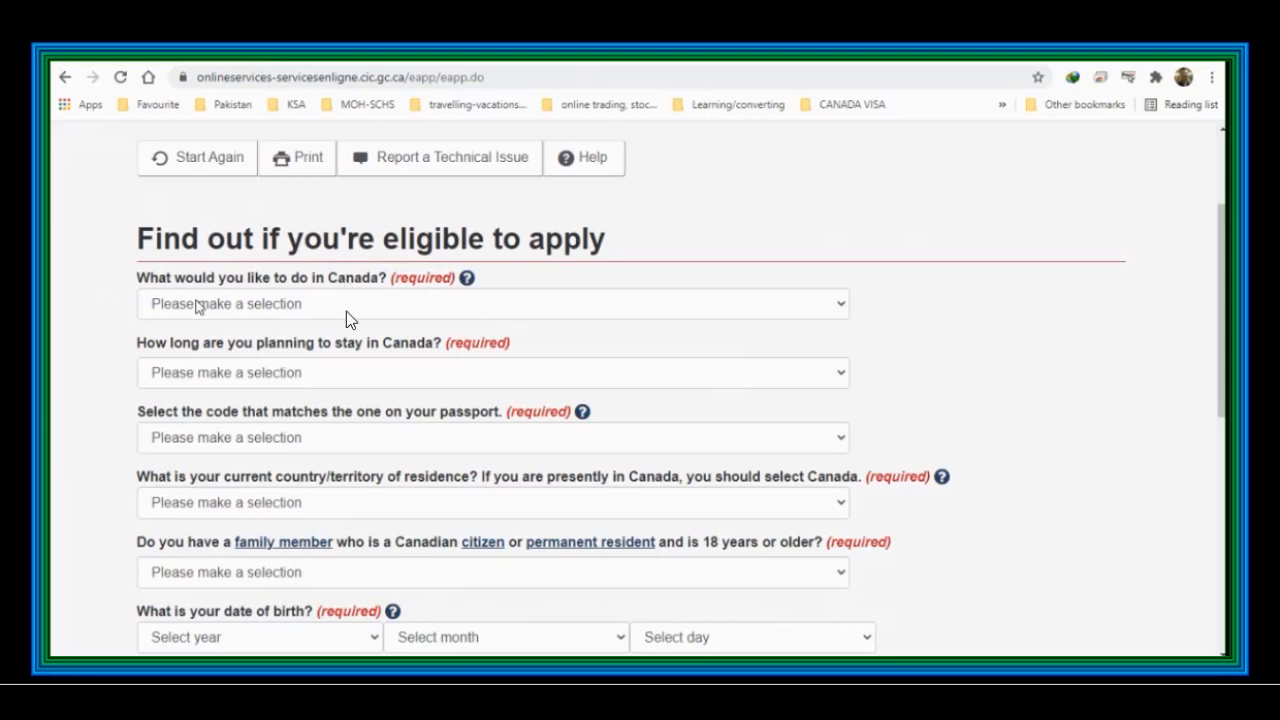
Step: Answer the first eligibility questions: Visit, Temporarily - less than 6 months, and No to Canadian and US permanent residency
{"action": "left_click", "coordinate": [346, 311]}
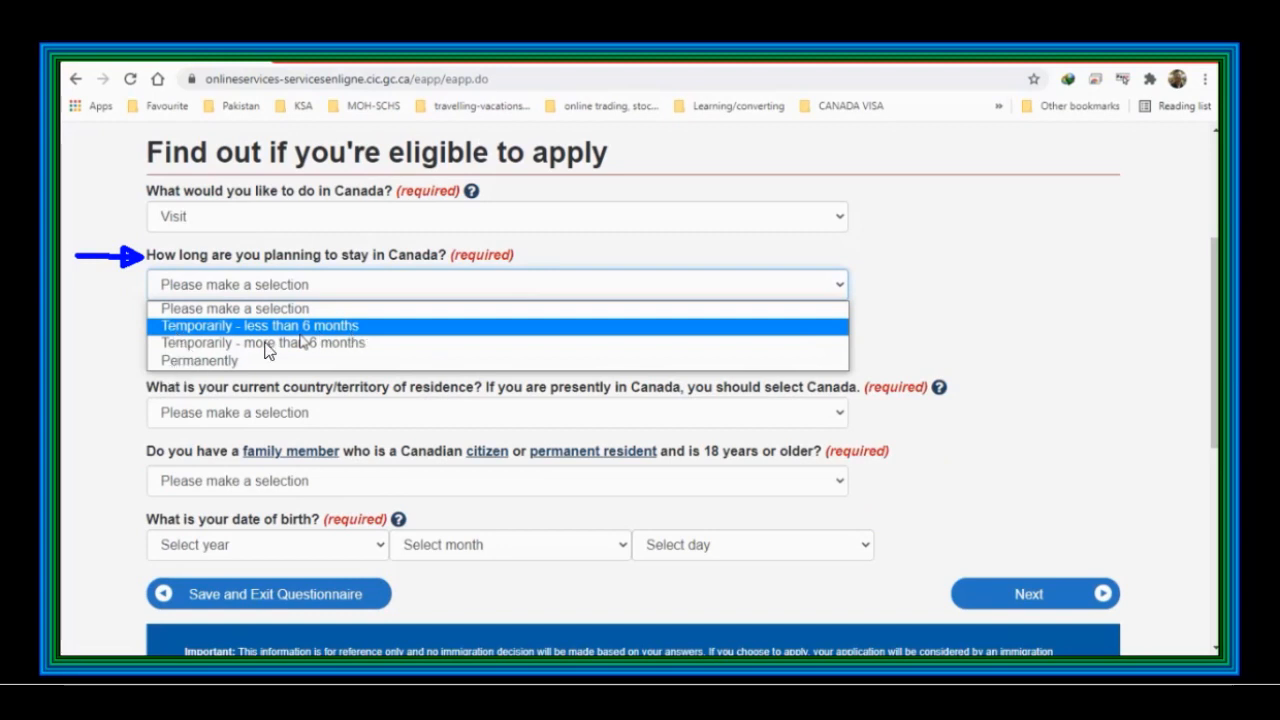
{"action": "left_click", "coordinate": [347, 333]}
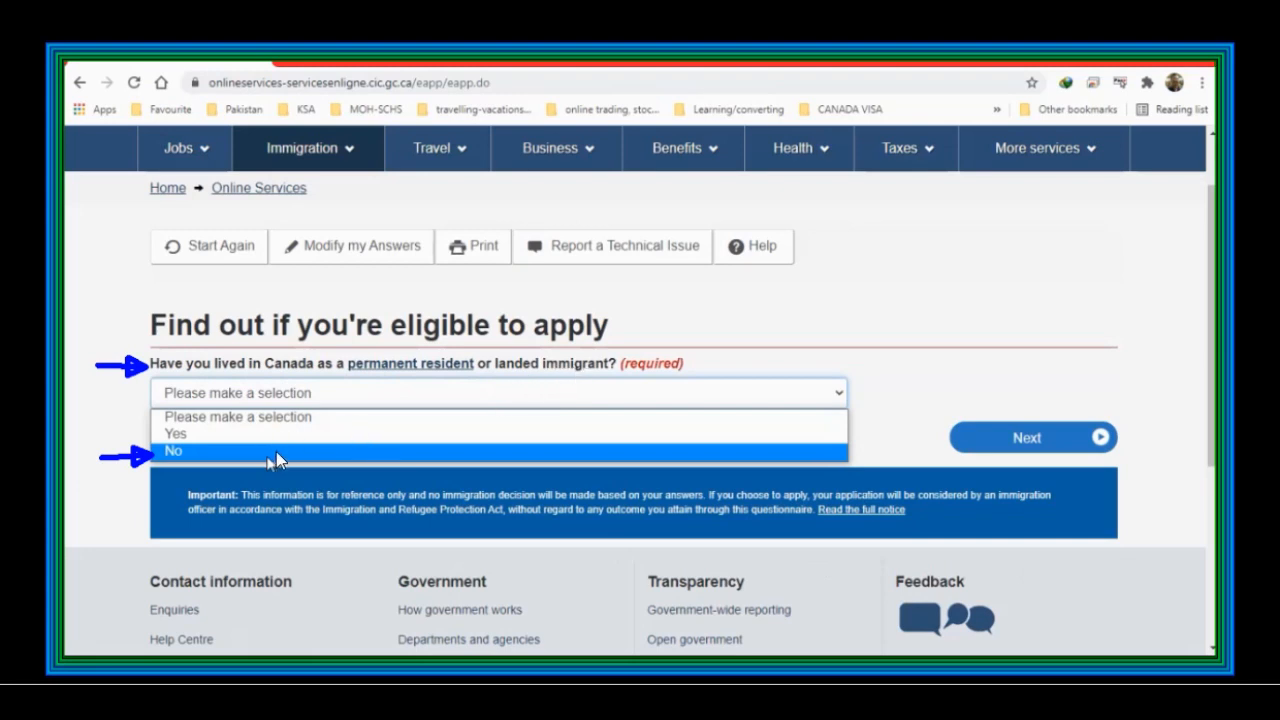
{"action": "left_click", "coordinate": [1016, 452]}
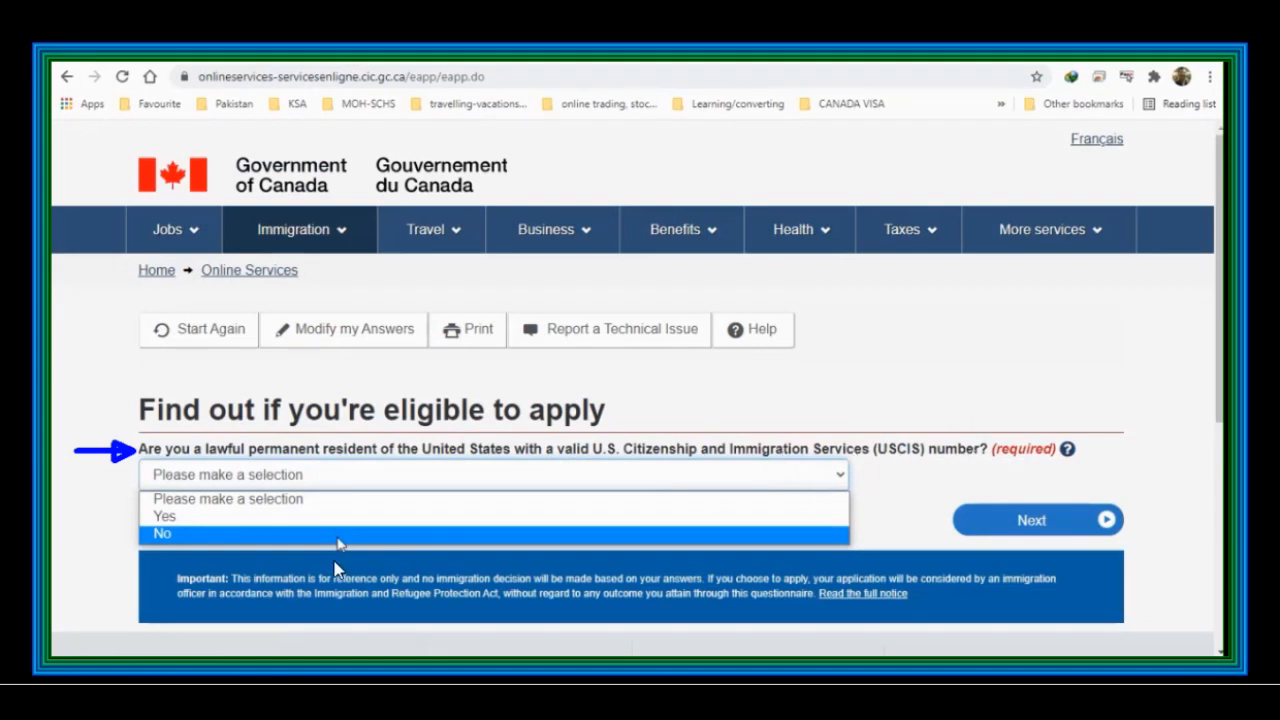
{"action": "left_click", "coordinate": [1033, 525]}
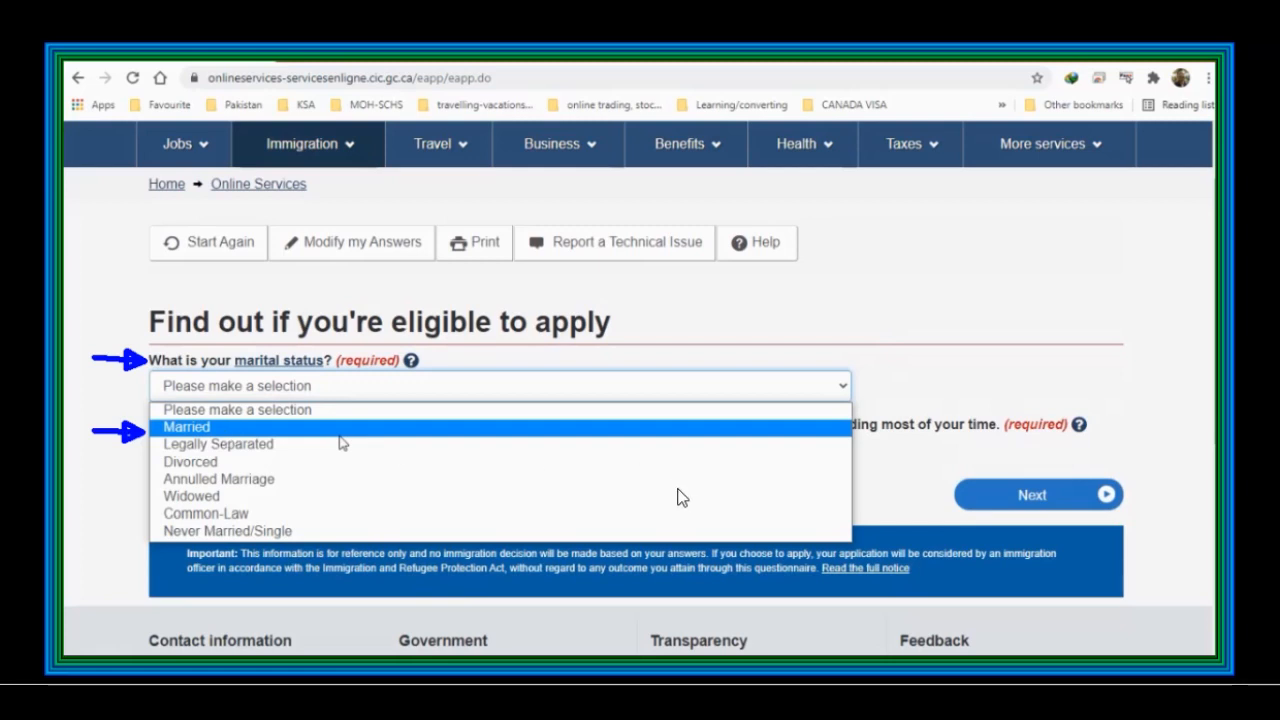
Step: Set marital status to Married and province of destination to Ontario, and submit the page
{"action": "left_click", "coordinate": [340, 437]}
{"action": "left_click", "coordinate": [247, 451]}
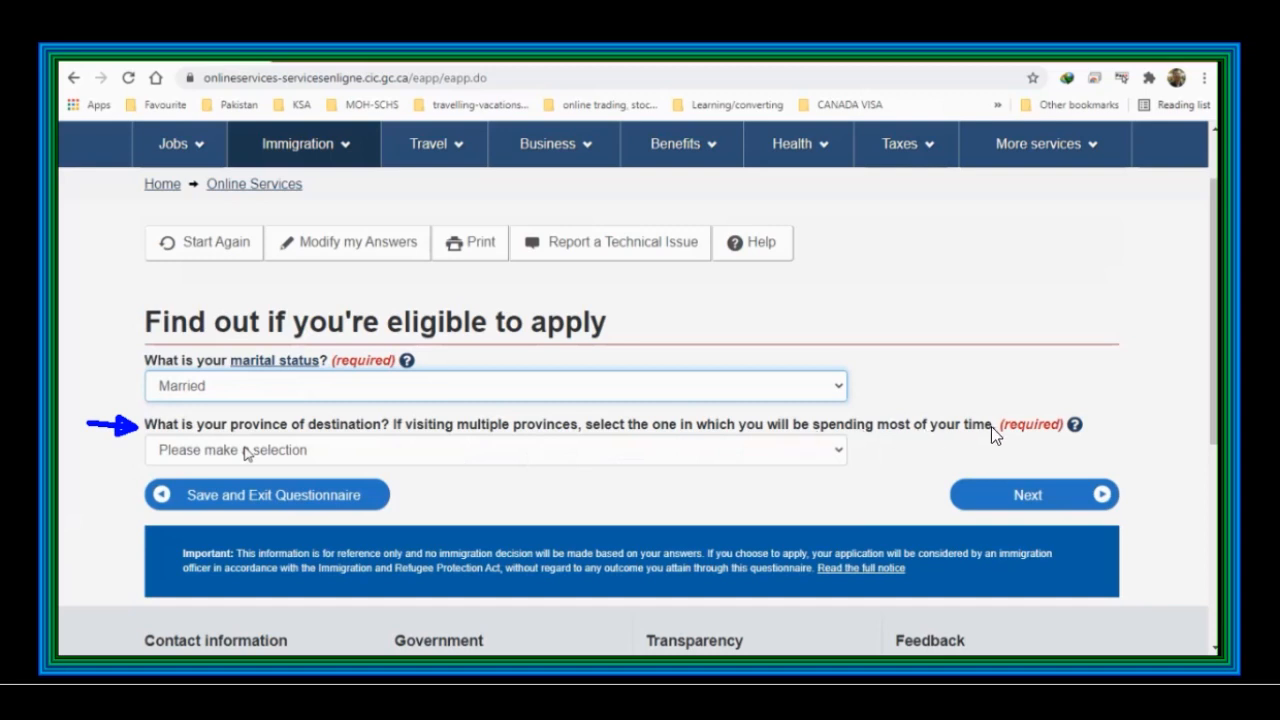
{"action": "left_click", "coordinate": [330, 460]}
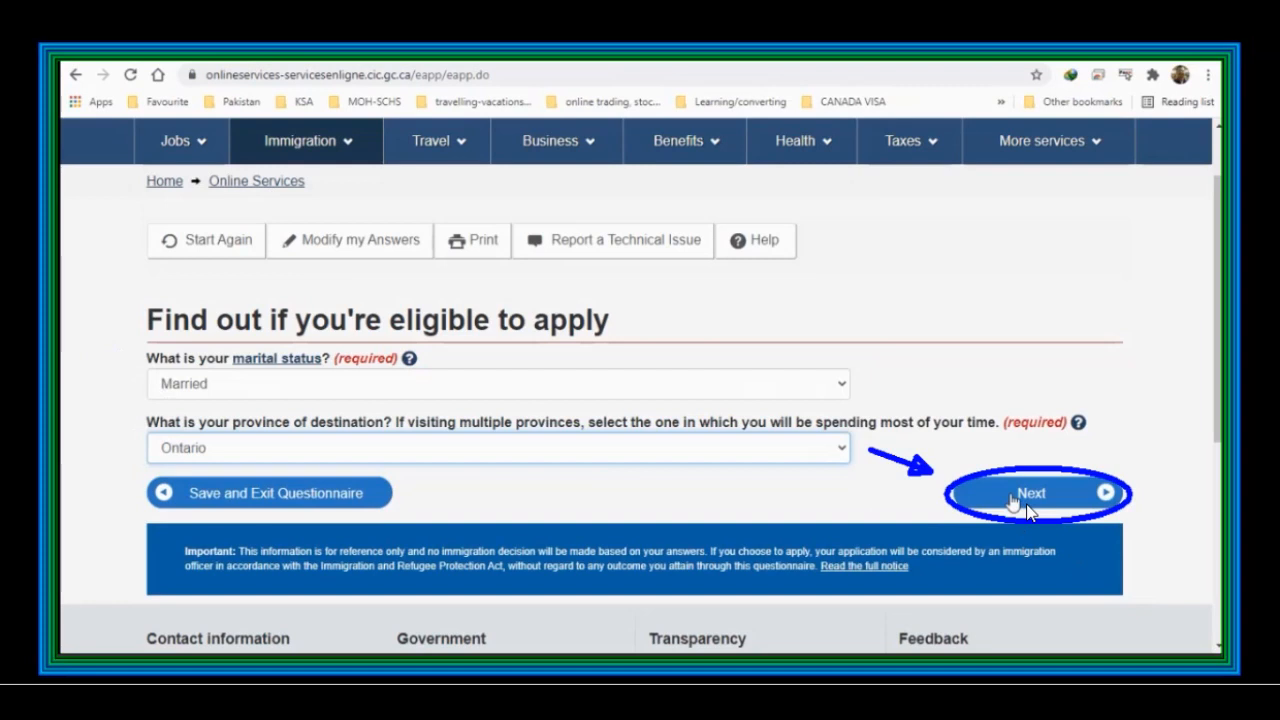
{"action": "left_click", "coordinate": [1027, 505]}
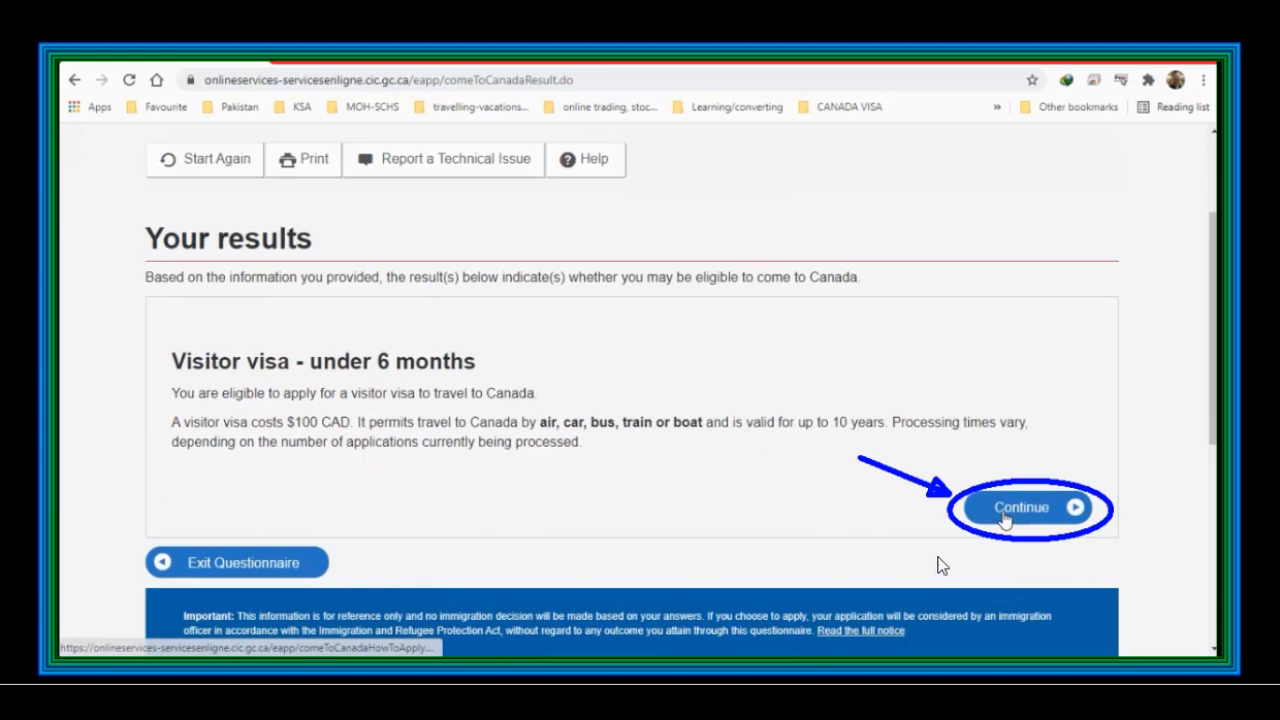
Step: Continue past the Visitor visa - under 6 months result and the personal checklist introduction
{"action": "left_click", "coordinate": [1007, 508]}
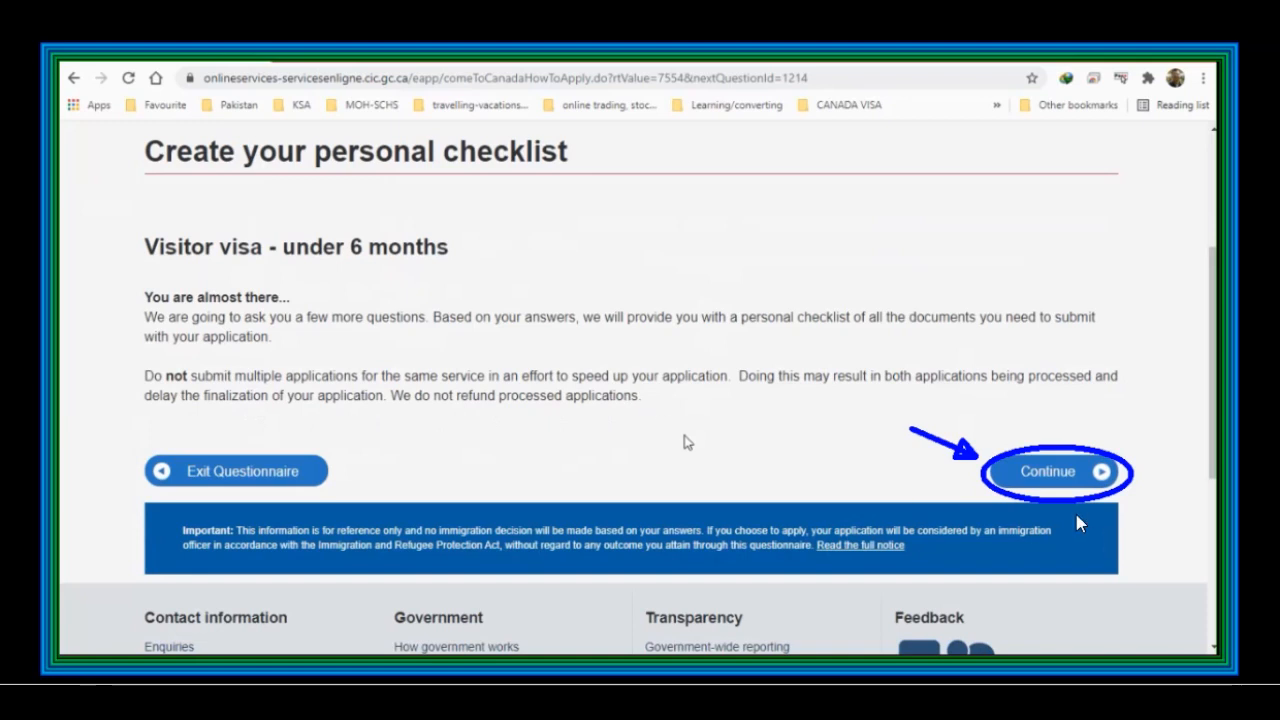
{"action": "left_click", "coordinate": [1041, 491]}
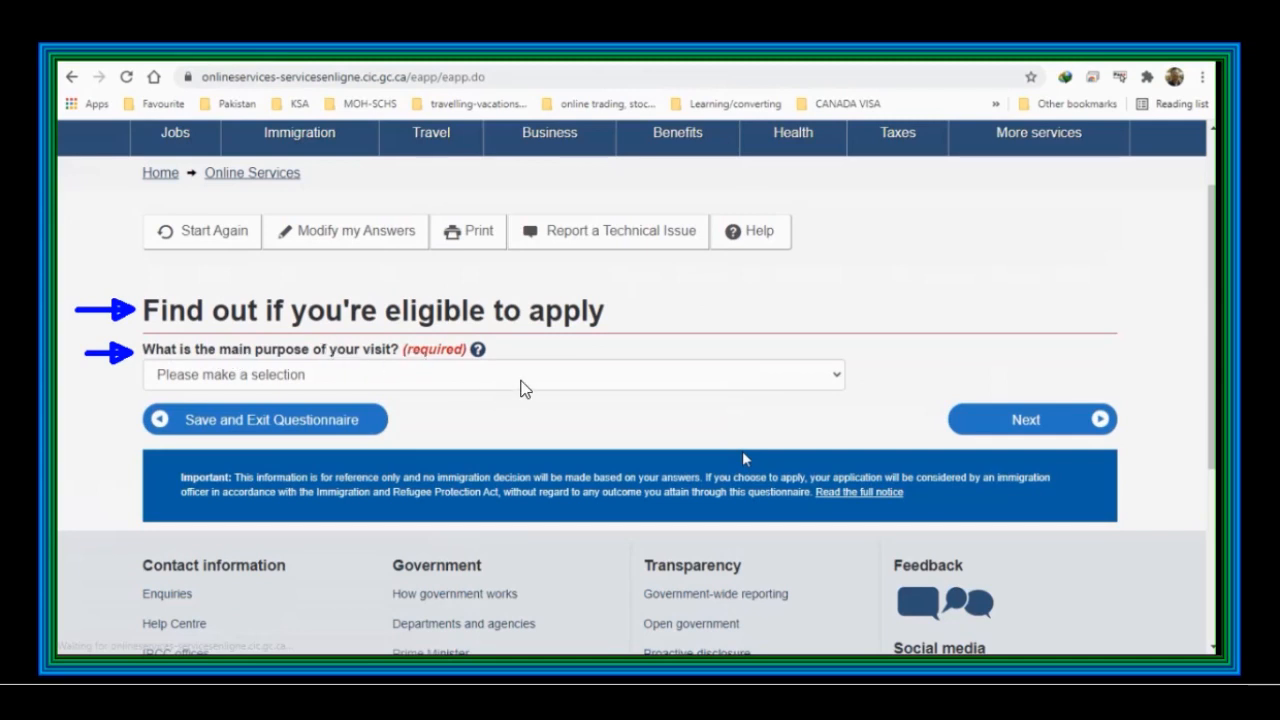
Step: Choose To visit family and/or friends as the main purpose and answer No to accompanying a family member
{"action": "left_click", "coordinate": [525, 388]}
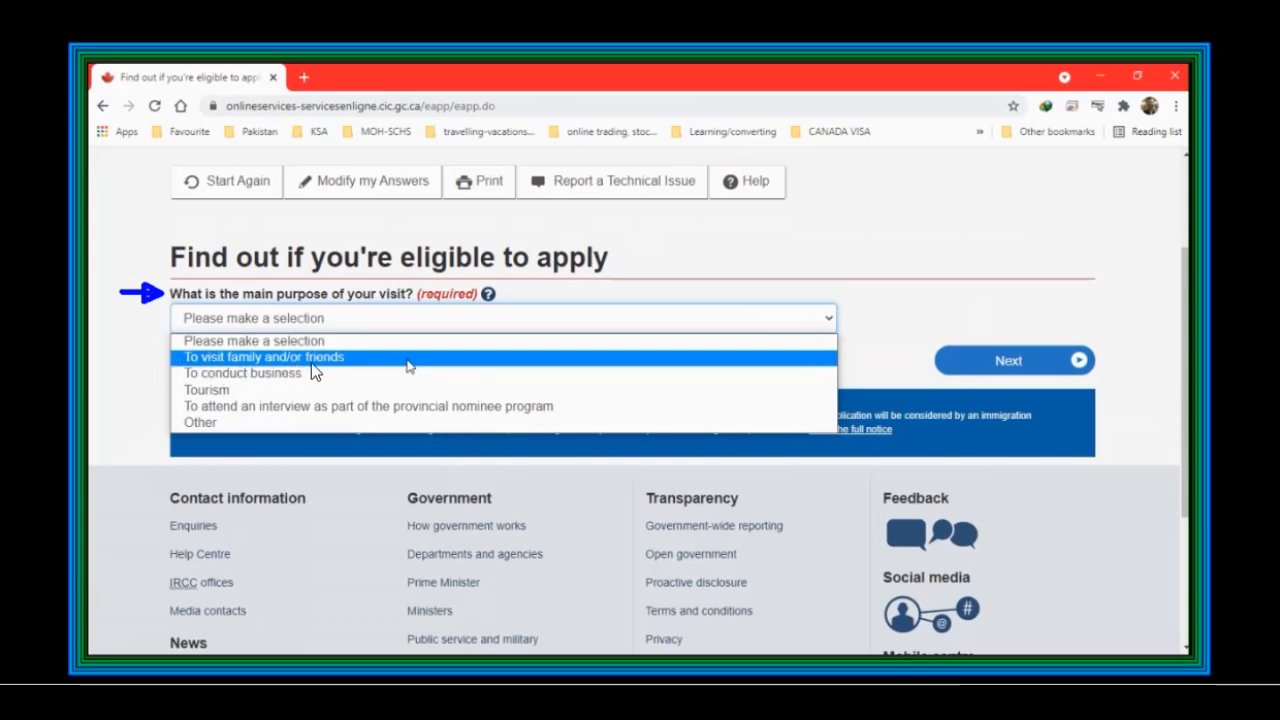
{"action": "left_click", "coordinate": [994, 355]}
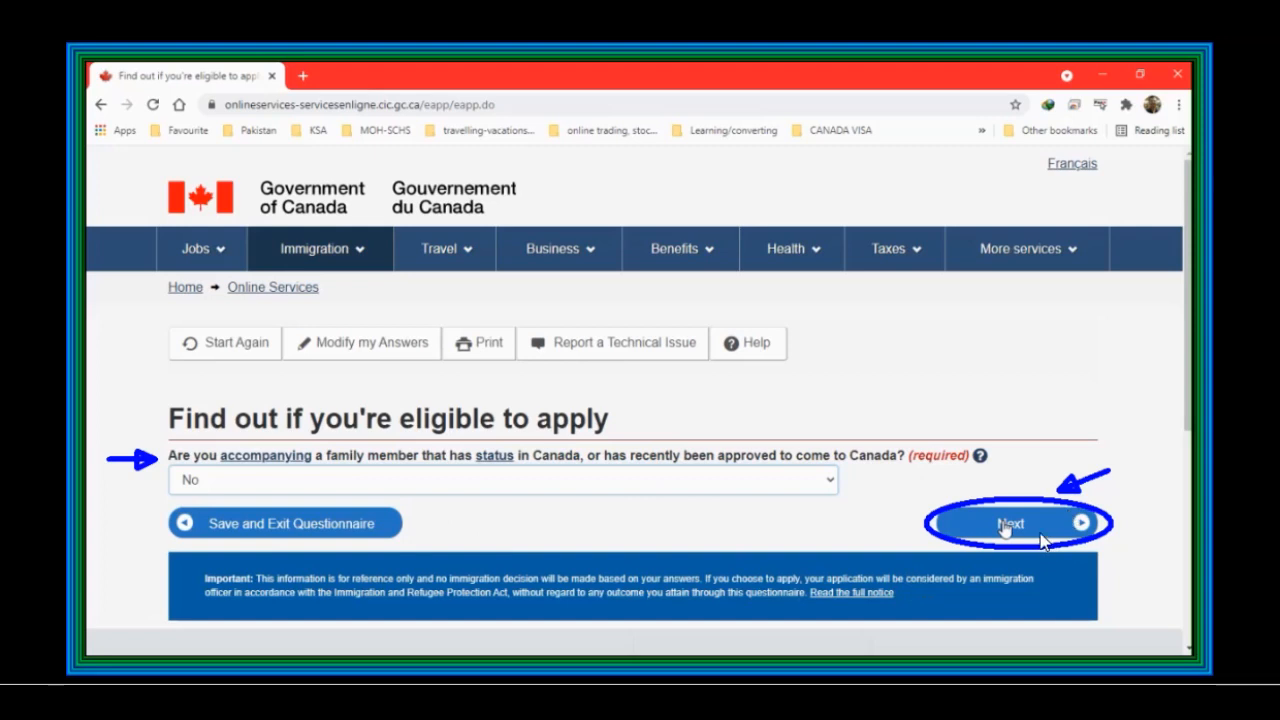
{"action": "left_click", "coordinate": [1040, 540]}
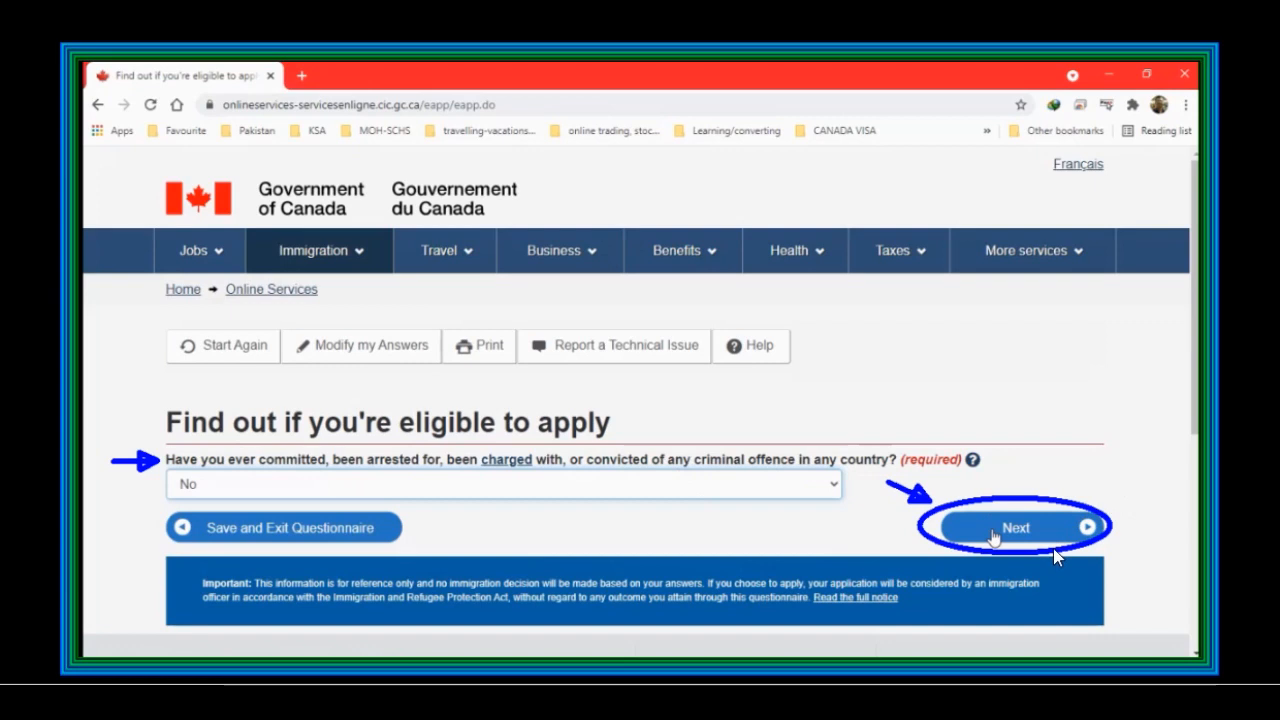
Step: Answer No to criminal offences and Yes to submitting an application for a family member
{"action": "left_click", "coordinate": [995, 533]}
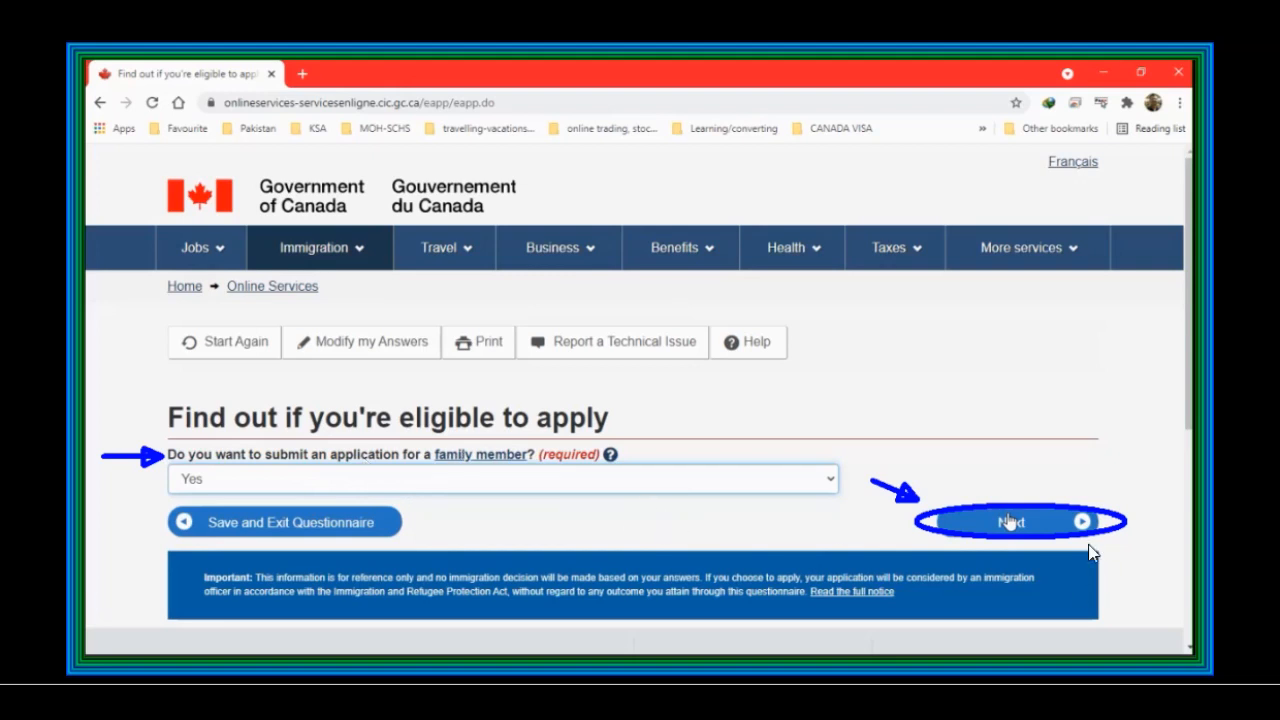
{"action": "left_click", "coordinate": [1013, 522]}
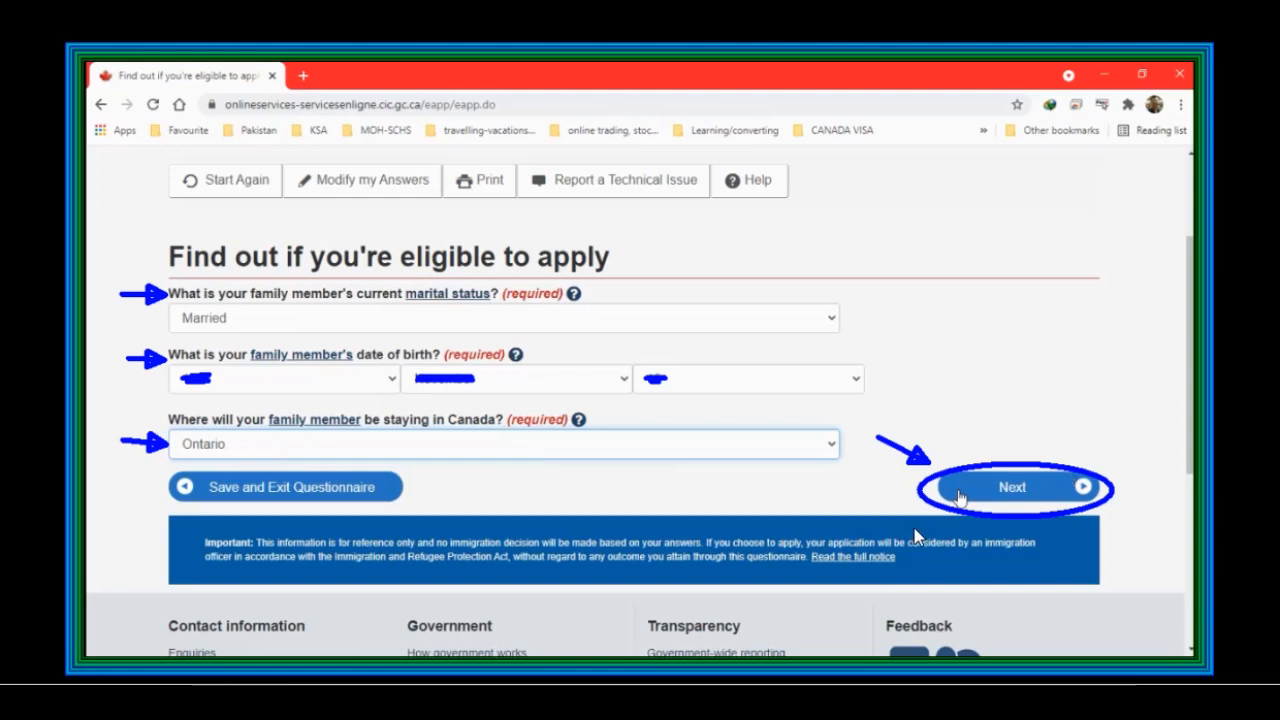
Step: Enter the family member's marital status Married, date of birth and Ontario stay, and answer No to the Supervisa
{"action": "left_click", "coordinate": [958, 497]}
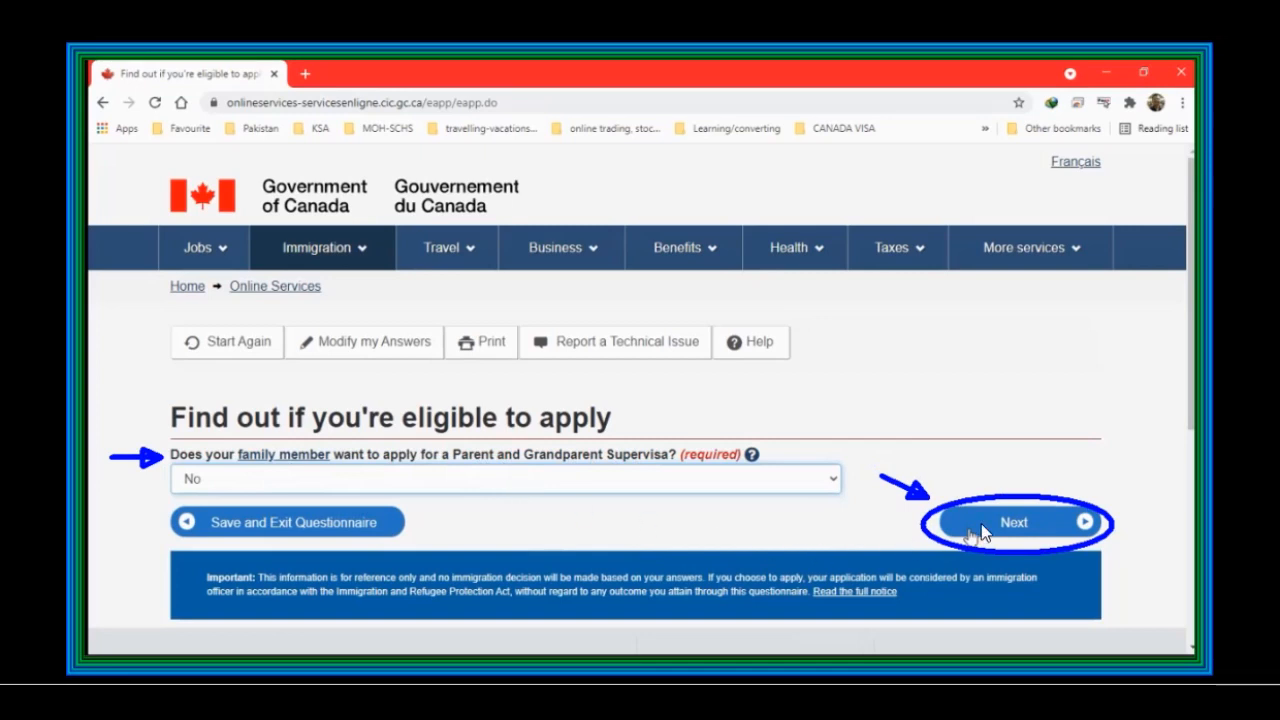
{"action": "left_click", "coordinate": [980, 530]}
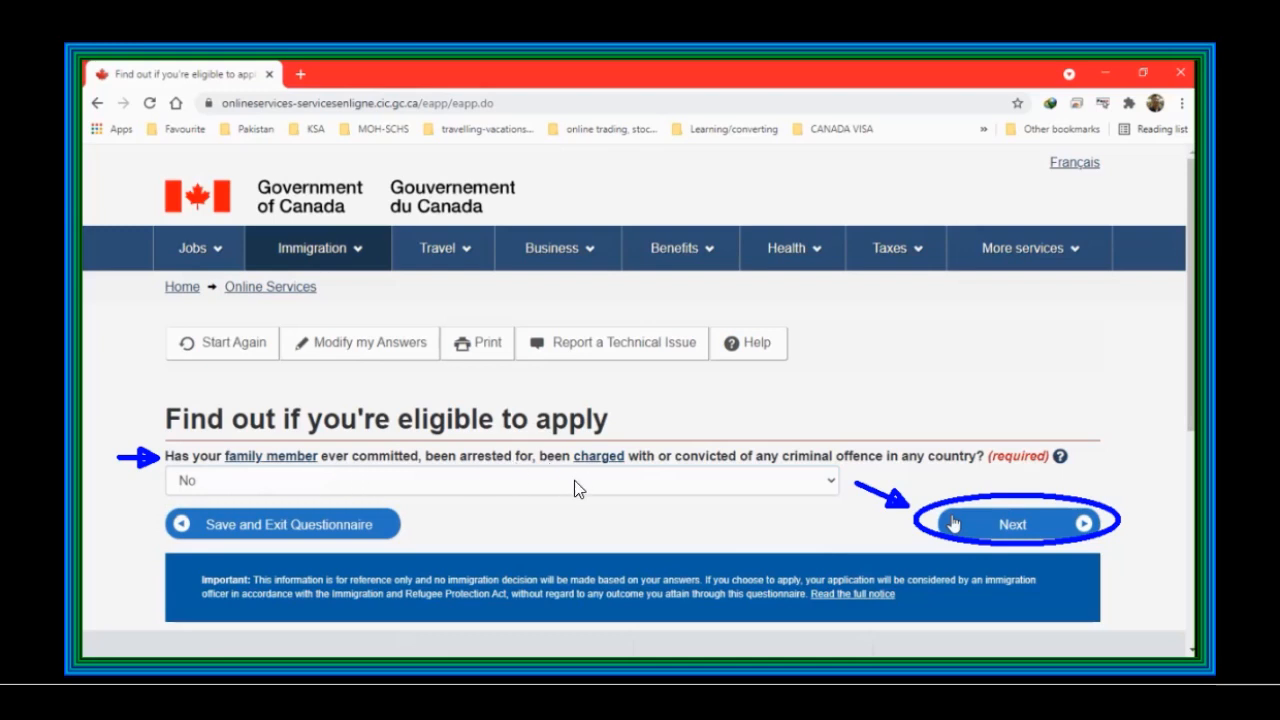
Step: Answer No for the family member's criminal offences, recent medical exam and biometrics in the past 10 years
{"action": "left_click", "coordinate": [1027, 530]}
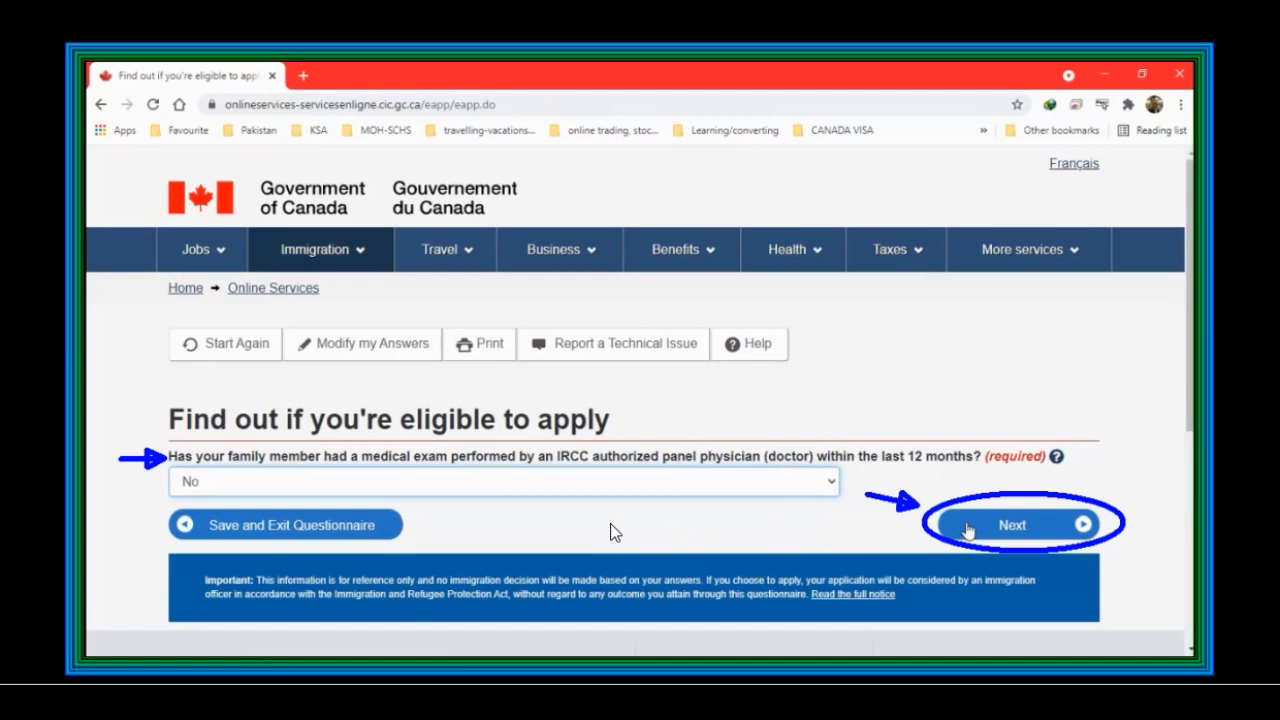
{"action": "left_click", "coordinate": [1045, 522]}
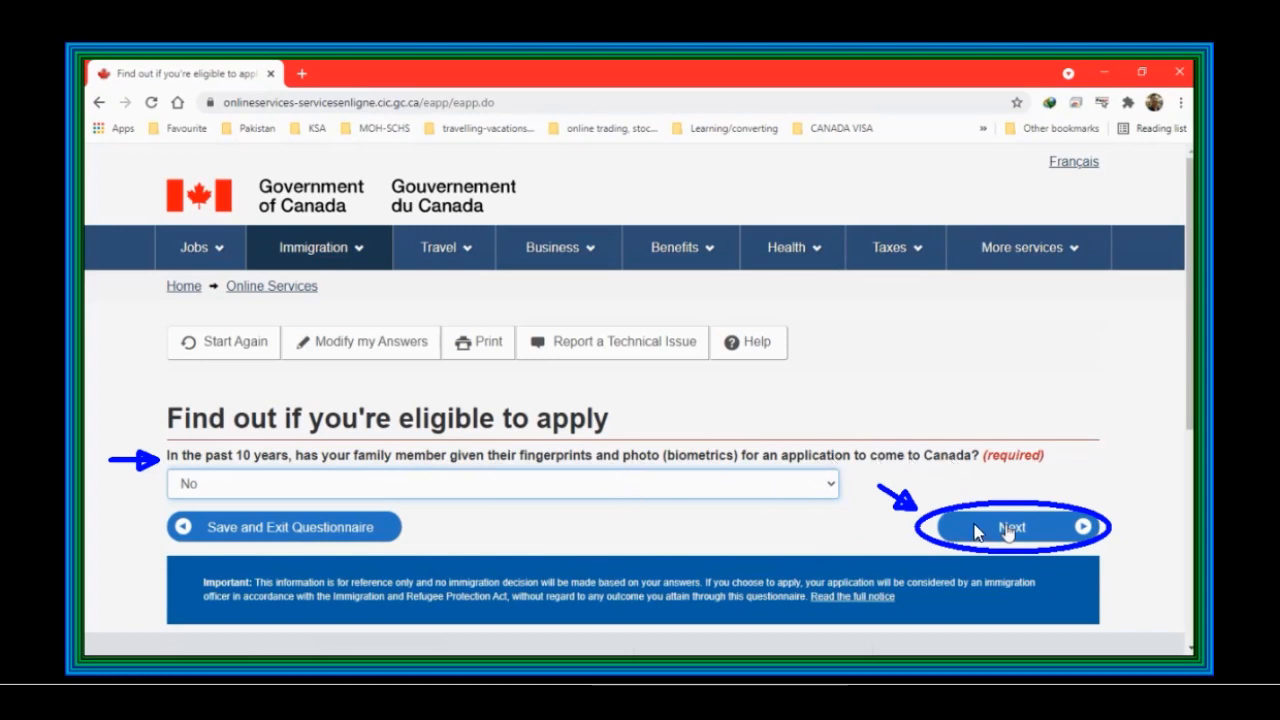
{"action": "left_click", "coordinate": [1008, 530]}
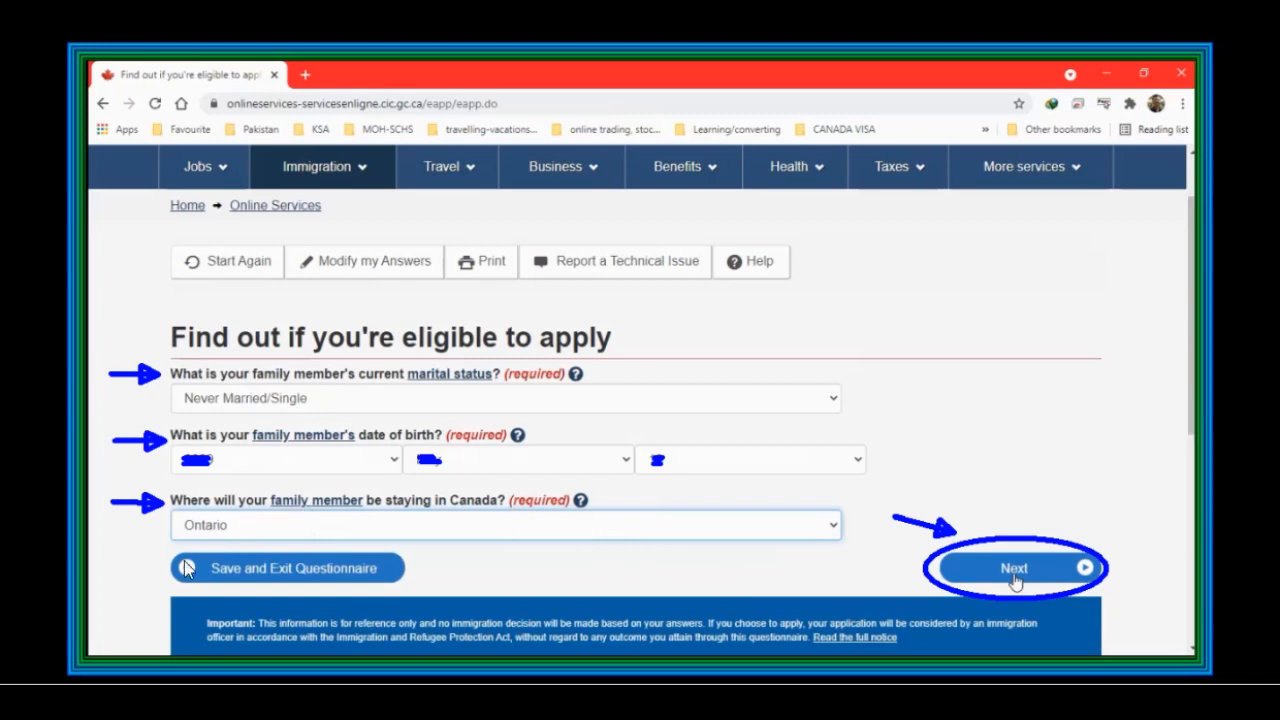
Step: Enter the next family member as Never Married/Single staying in Ontario, living with a parent Yes, partial-custody travel No
{"action": "left_click", "coordinate": [1005, 582]}
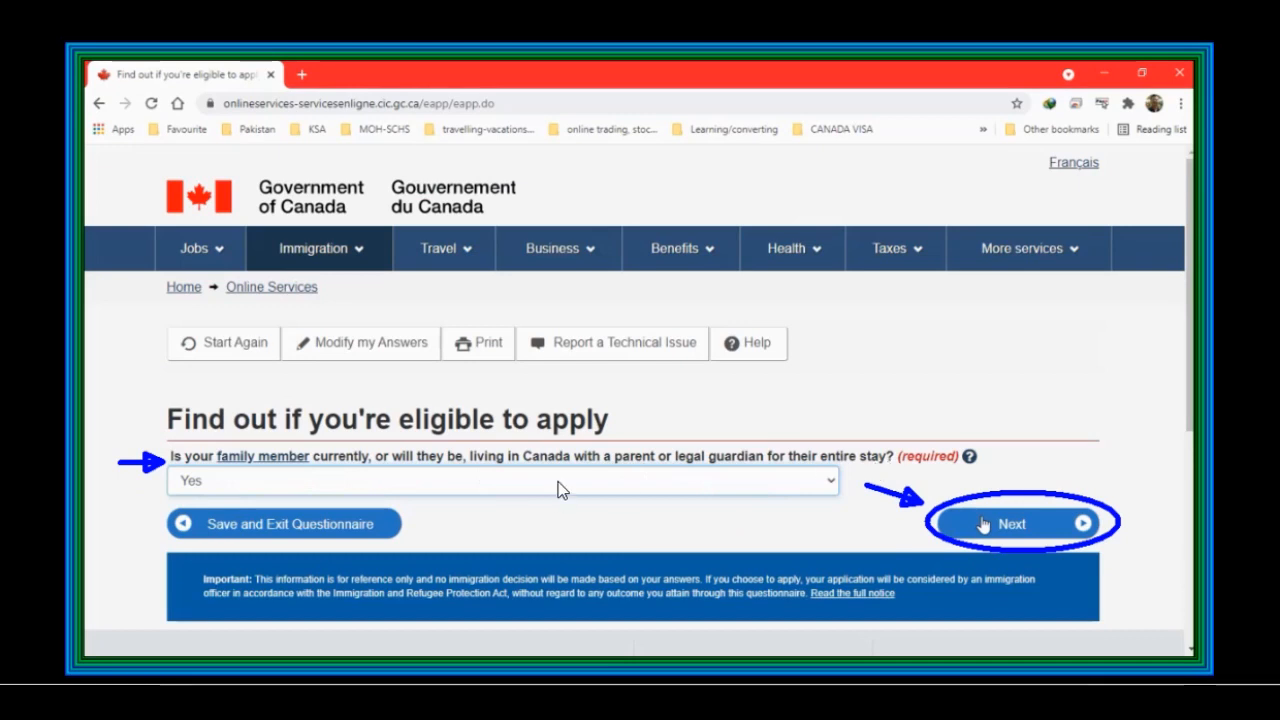
{"action": "left_click", "coordinate": [1012, 530]}
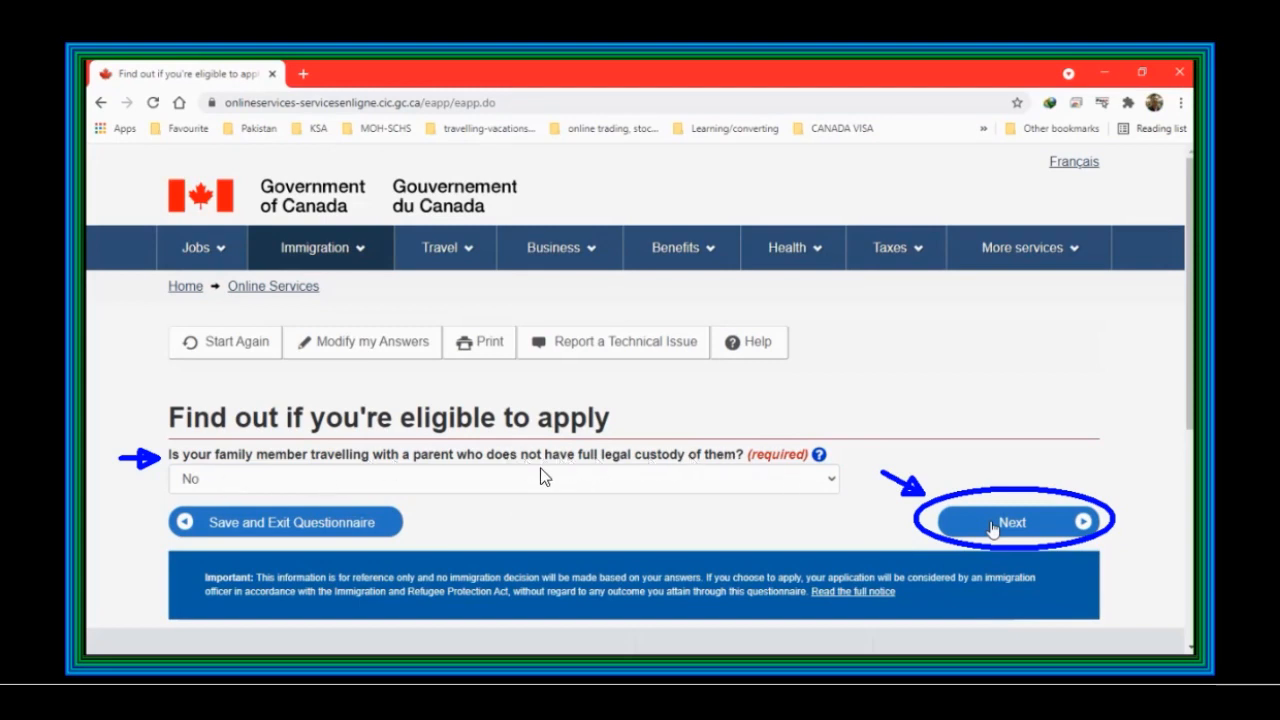
{"action": "left_click", "coordinate": [990, 526]}
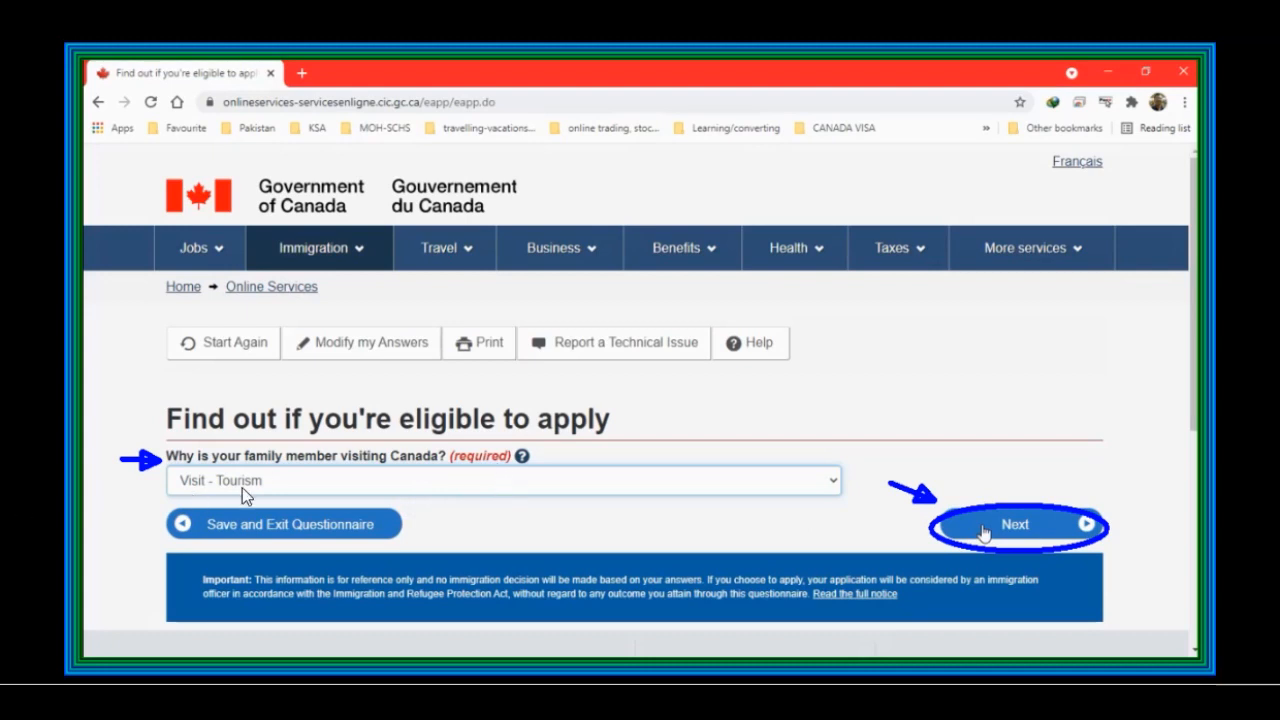
Step: Choose Visit - Tourism as the family member's reason, No for medical exam, and No for another family member
{"action": "left_click", "coordinate": [1100, 533]}
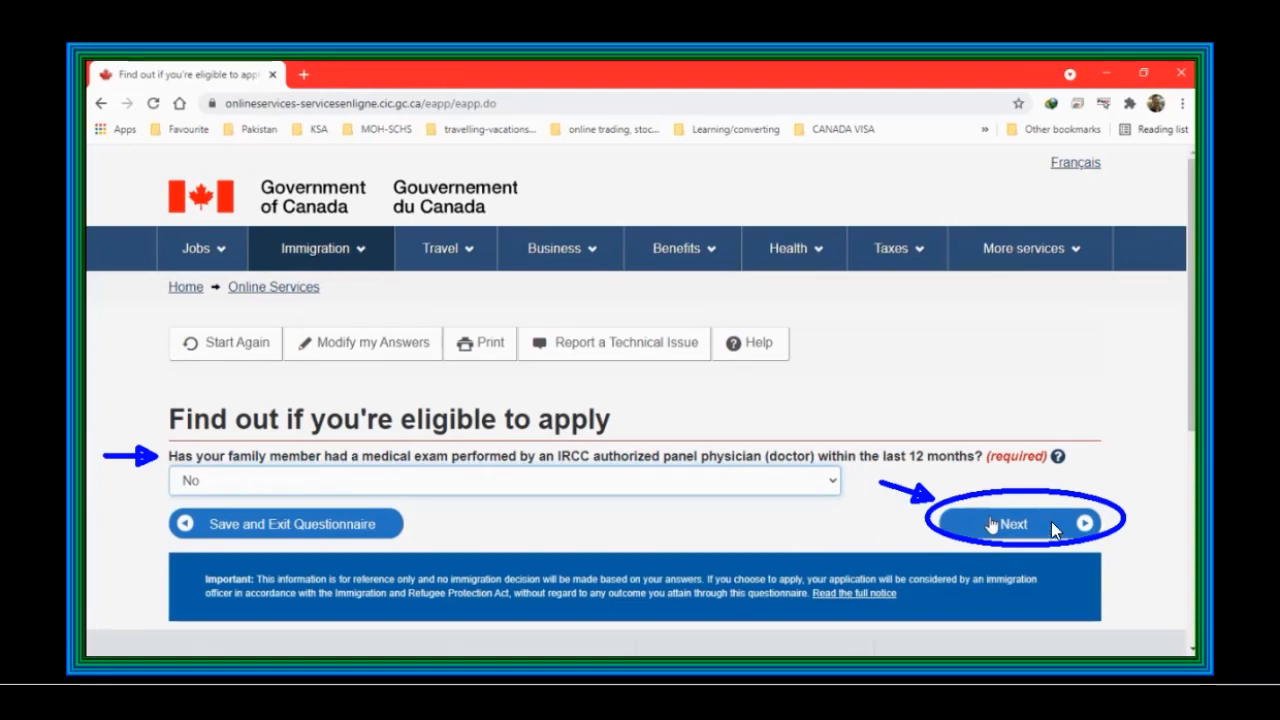
{"action": "left_click", "coordinate": [1010, 524]}
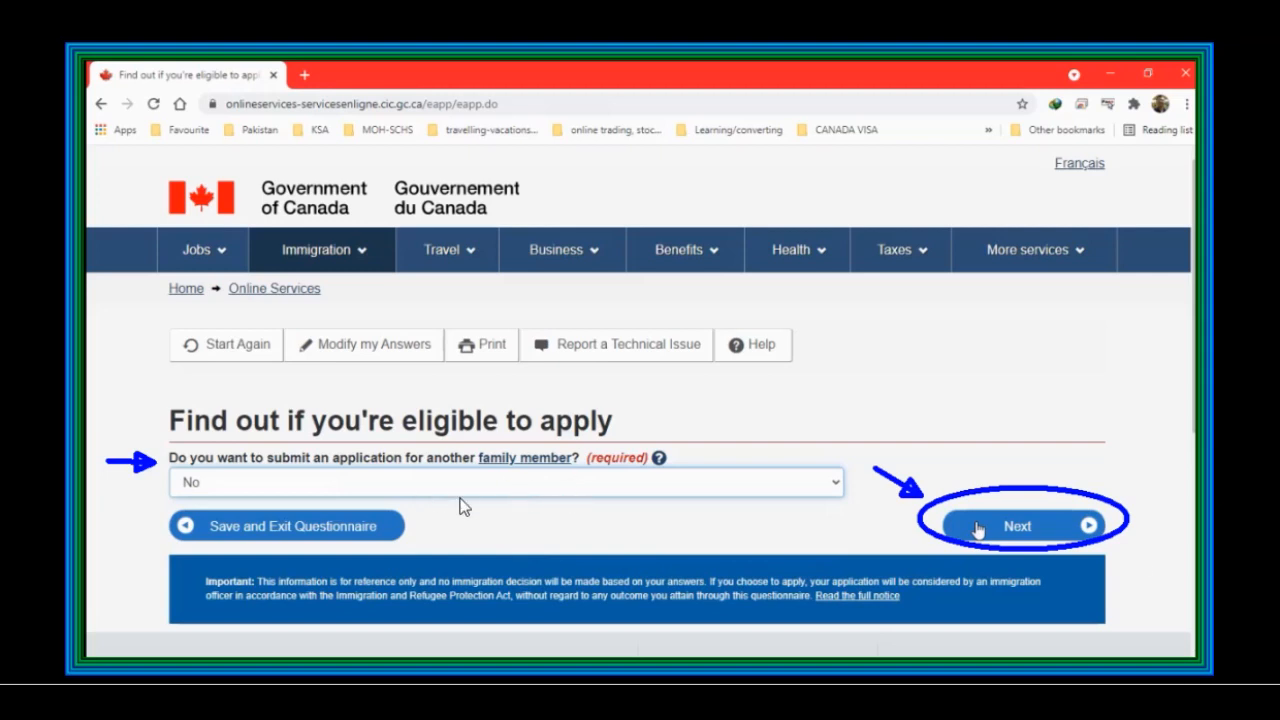
{"action": "left_click", "coordinate": [1035, 537]}
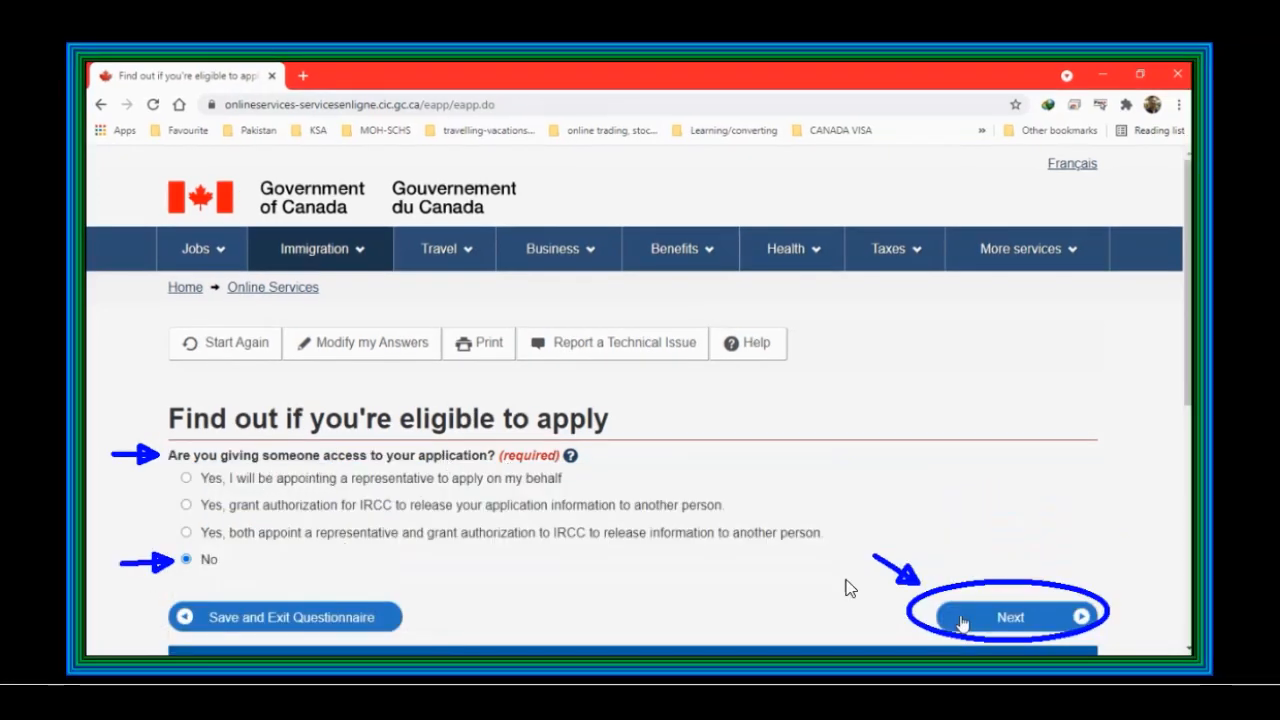
Step: Answer No to giving access, Yes to making digital copies, and Yes to paying fees online
{"action": "left_click", "coordinate": [968, 619]}
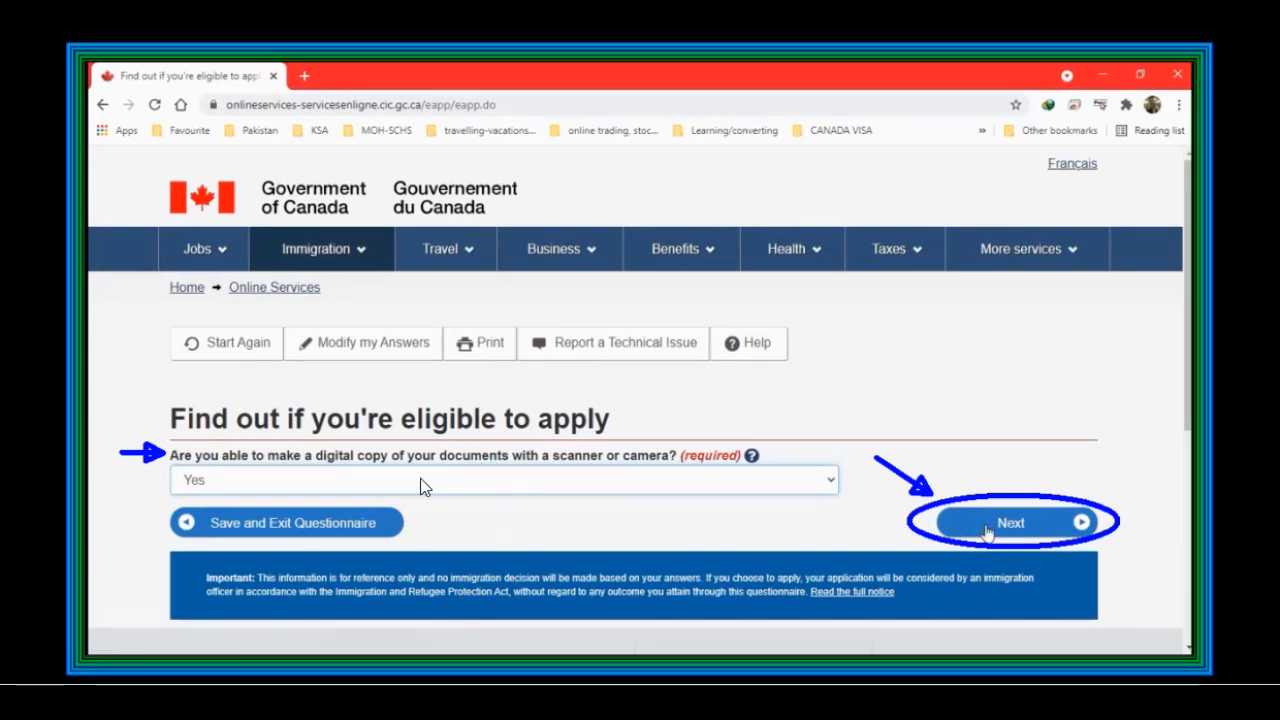
{"action": "left_click", "coordinate": [987, 530]}
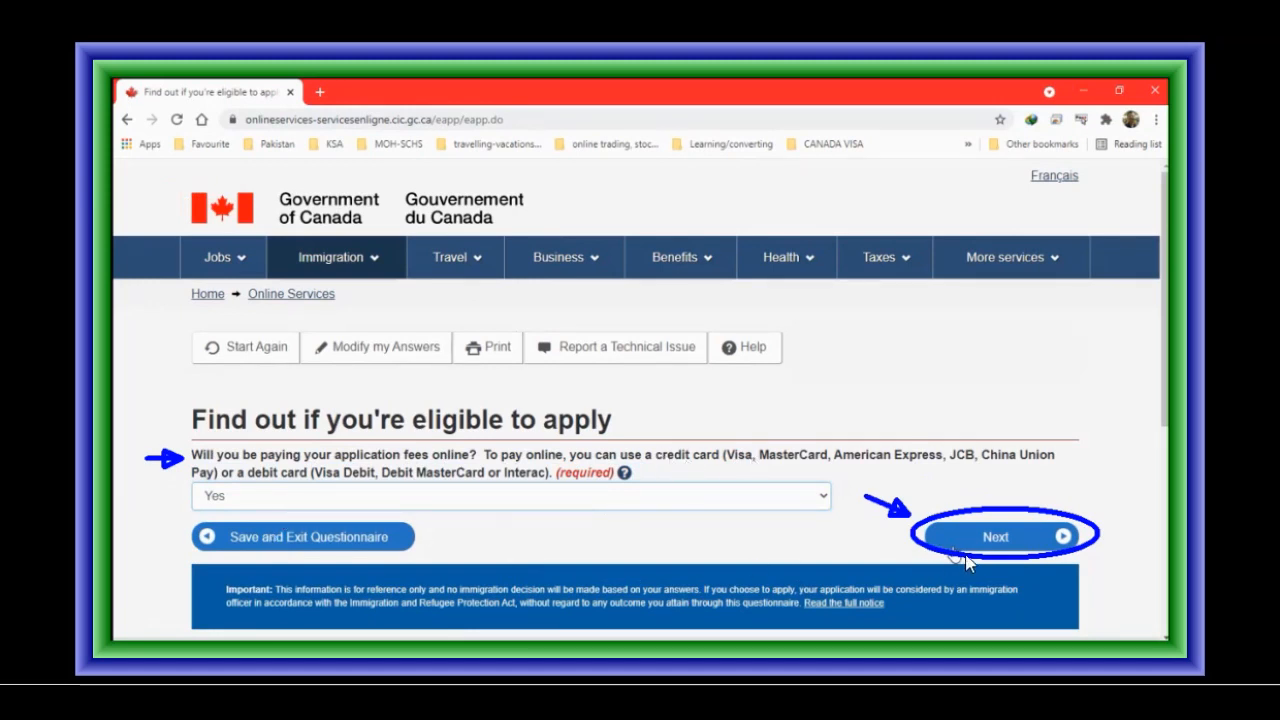
{"action": "left_click", "coordinate": [960, 540]}
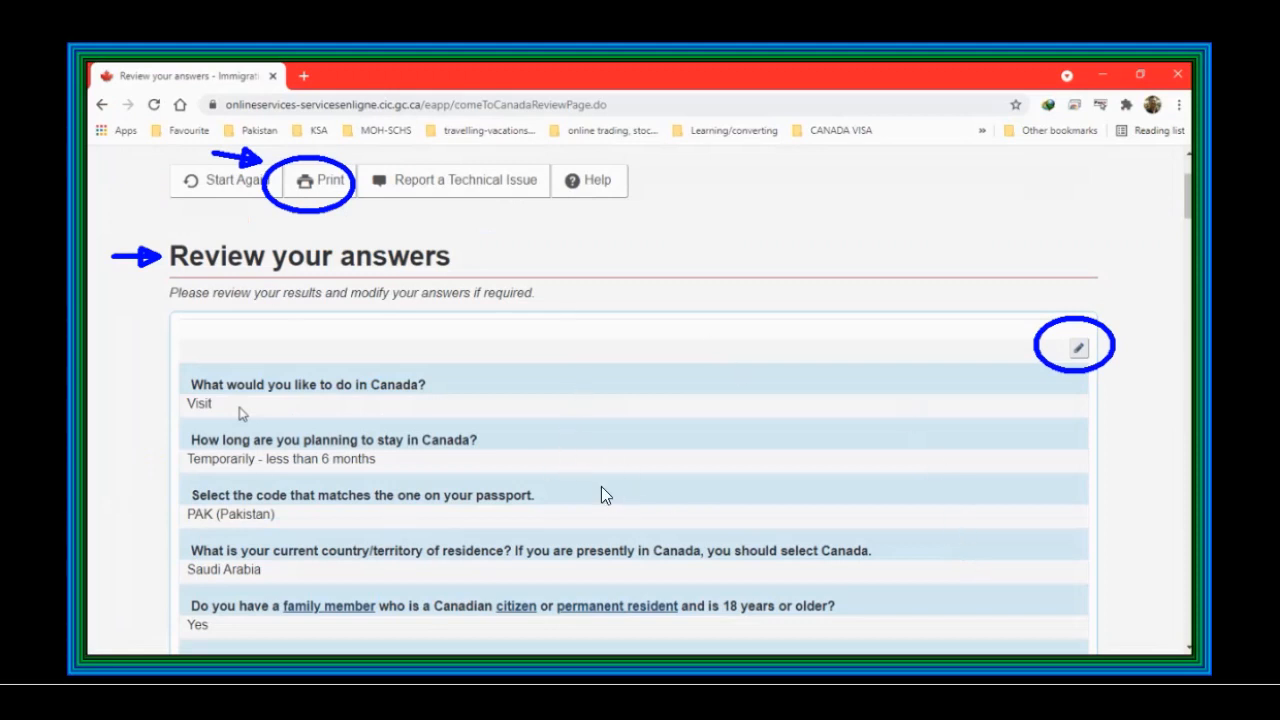
Step: Review the answers and update the family member's parent or legal guardian answer to Yes
{"action": "key", "text": "ctrl+p"}
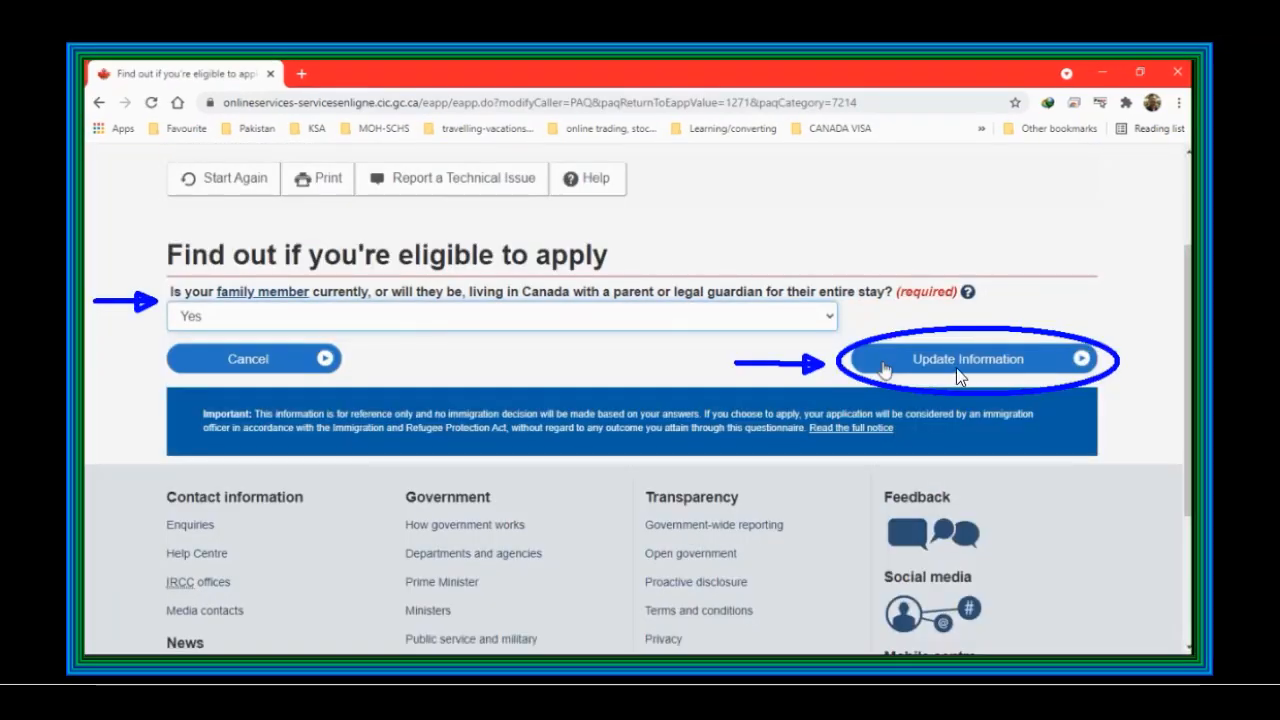
{"action": "left_click", "coordinate": [958, 374]}
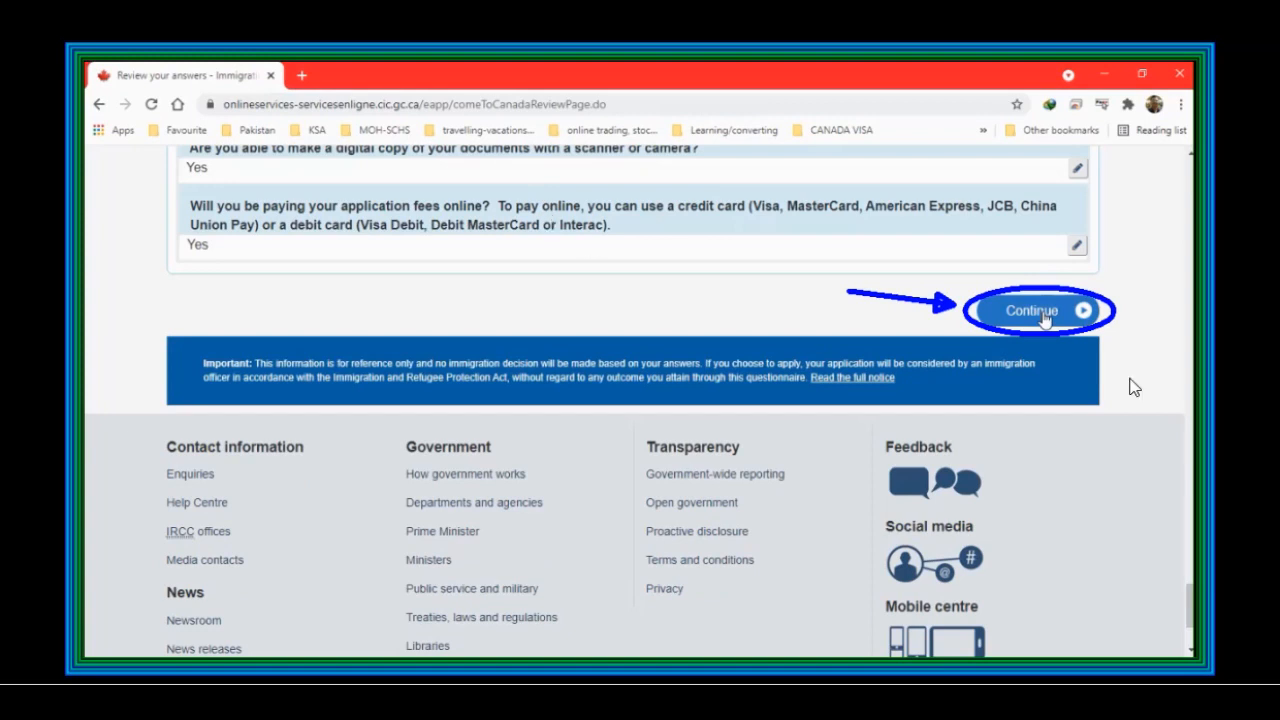
Step: Continue from the review page through the application instructions to the document checklist
{"action": "left_click", "coordinate": [1040, 312]}
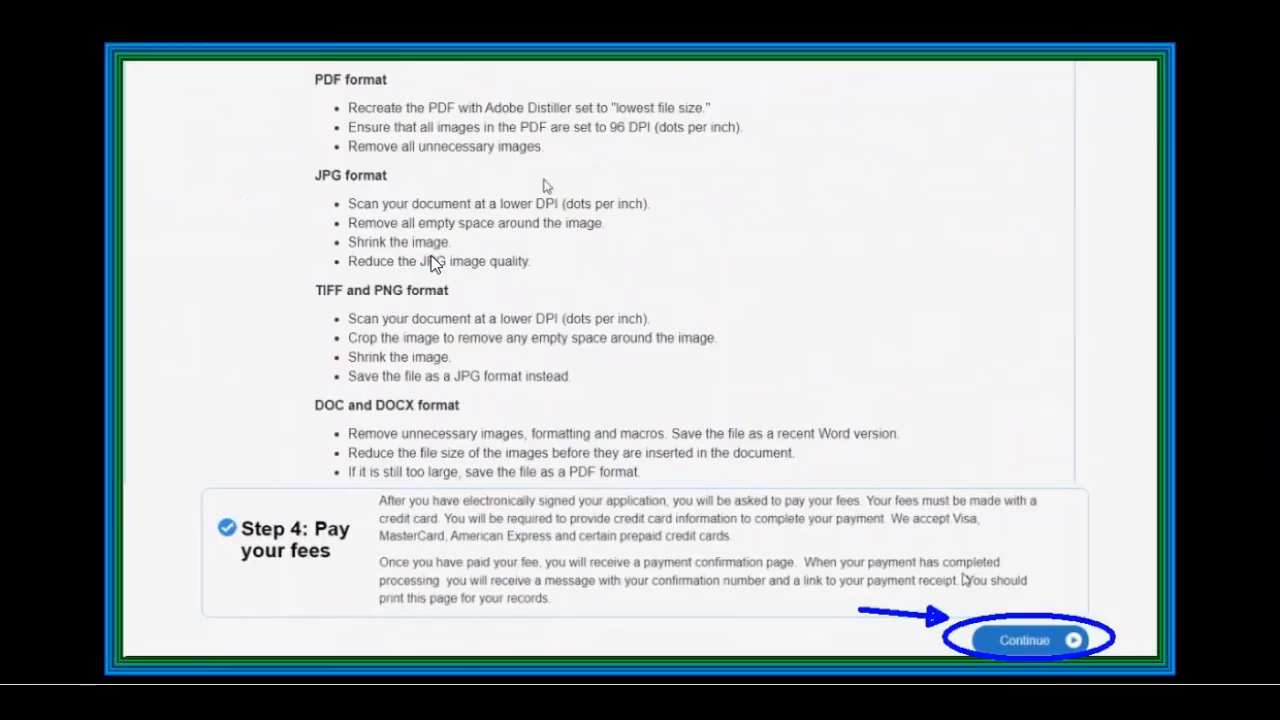
{"action": "left_click", "coordinate": [1030, 641]}
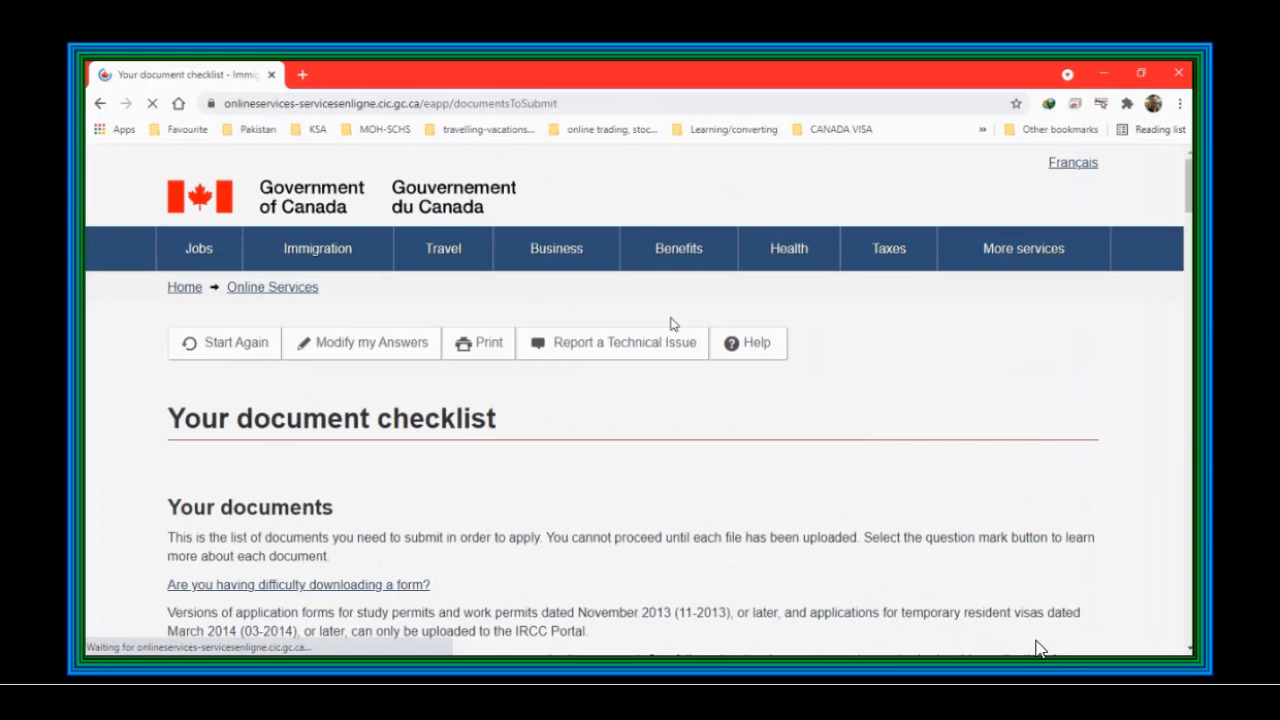